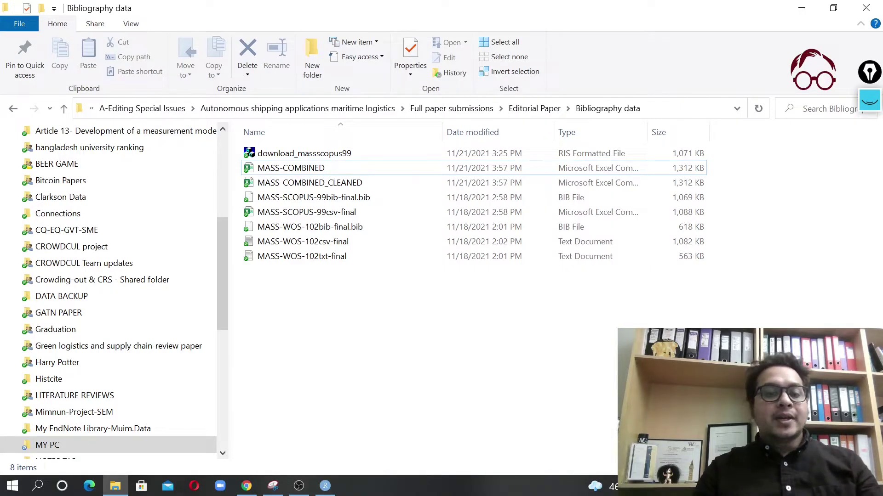
Open the MASS-COMBINED_CLEANED file from the Bibliography data folder in Excel.
click(340, 169)
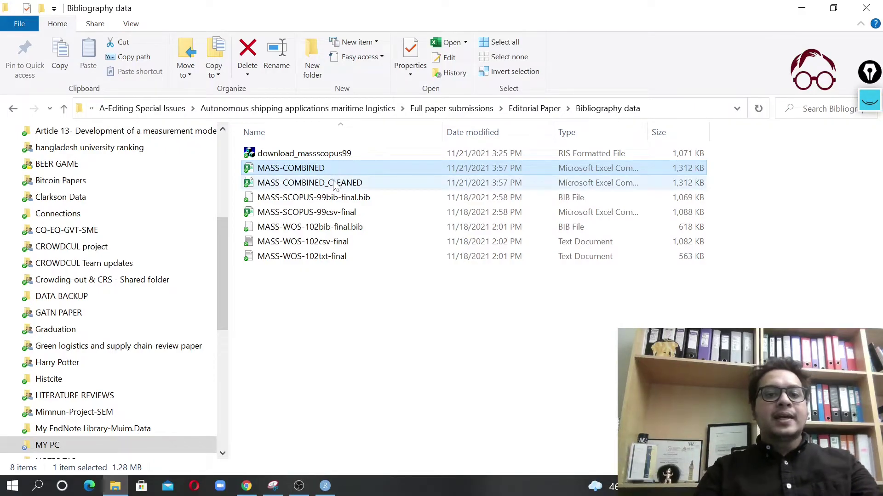
double_click(335, 184)
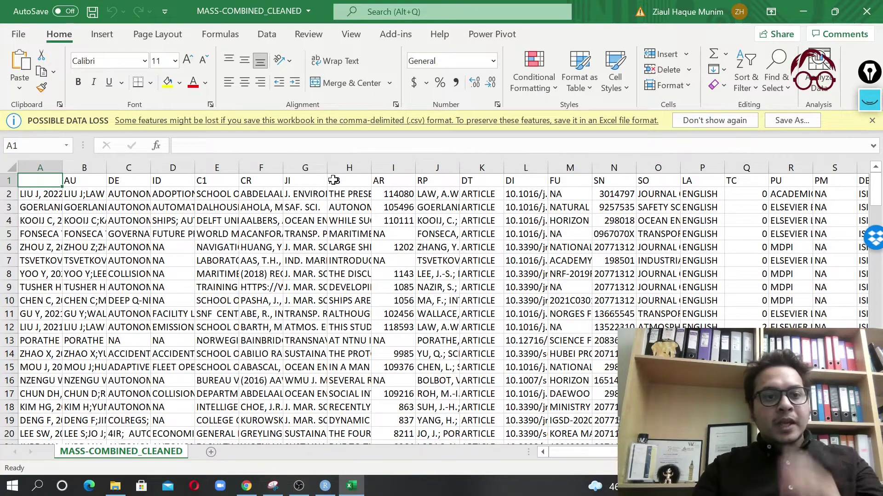
Examine the headers and first few entries of the DE and ID keyword columns.
key(Right)
key(Right)
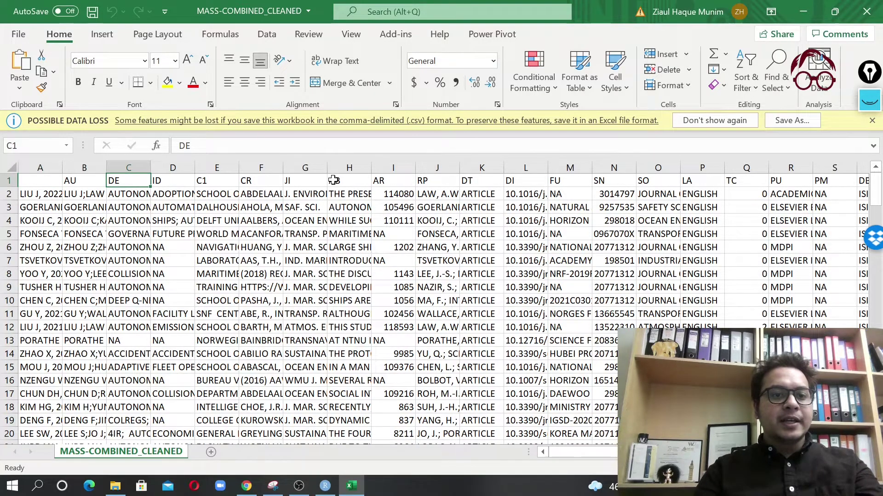
key(Right)
key(Left)
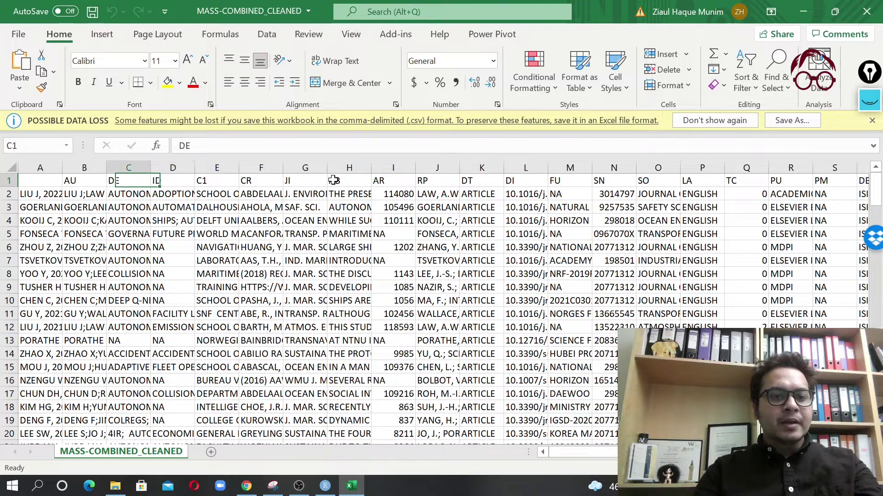
key(Down)
key(Down)
key(Down)
key(Down)
key(Down)
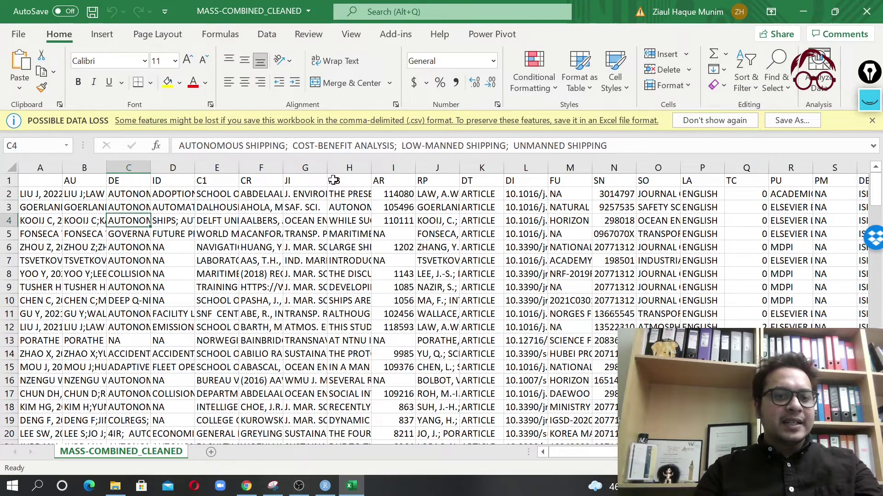
key(Up)
key(Up)
key(Up)
key(Up)
key(Up)
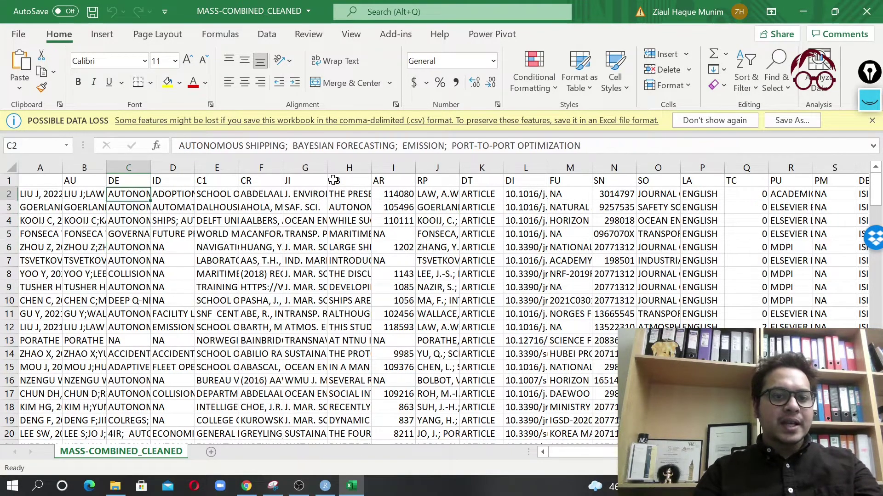
key(Right)
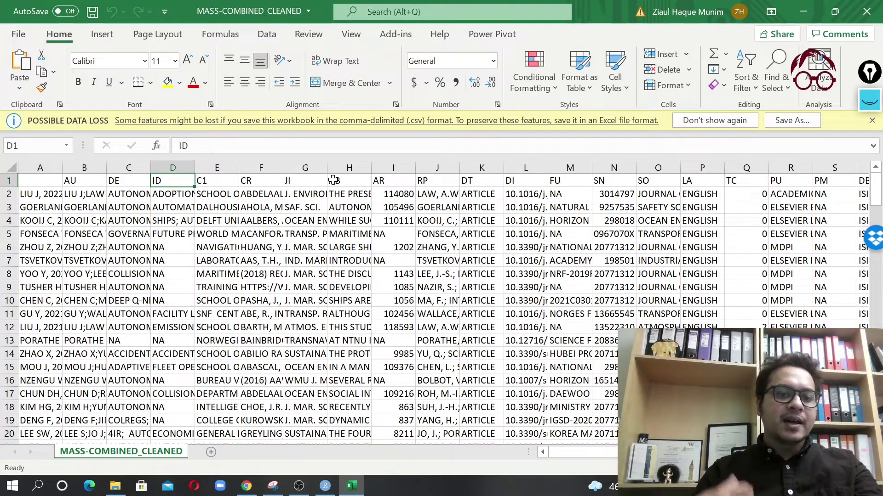
key(Down)
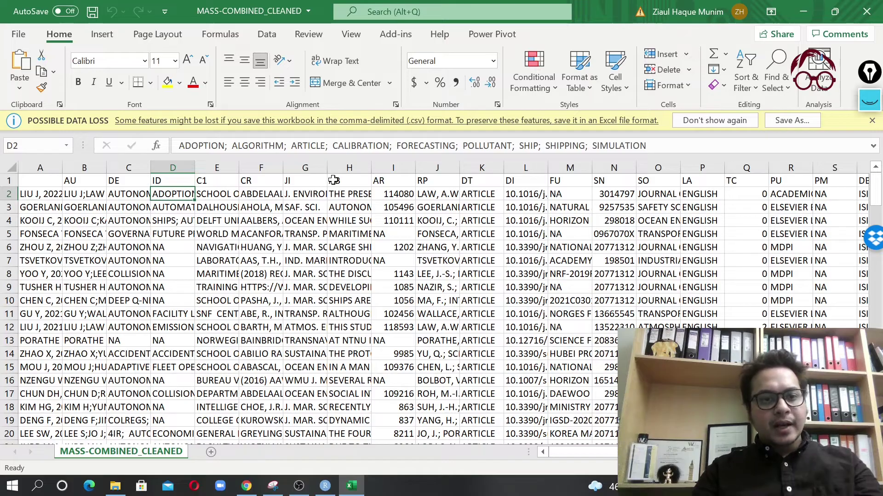
key(Left)
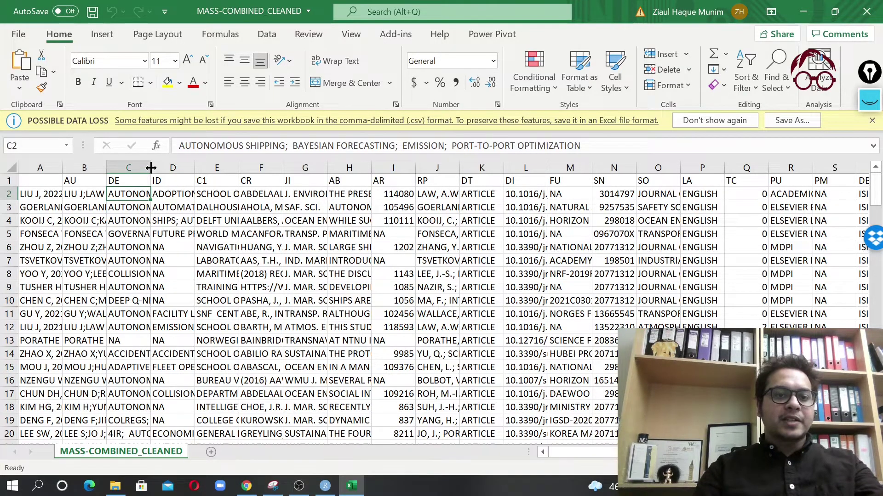
Widen the DE column and turn on filtering for the header row.
drag(151, 168, 214, 168)
click(143, 180)
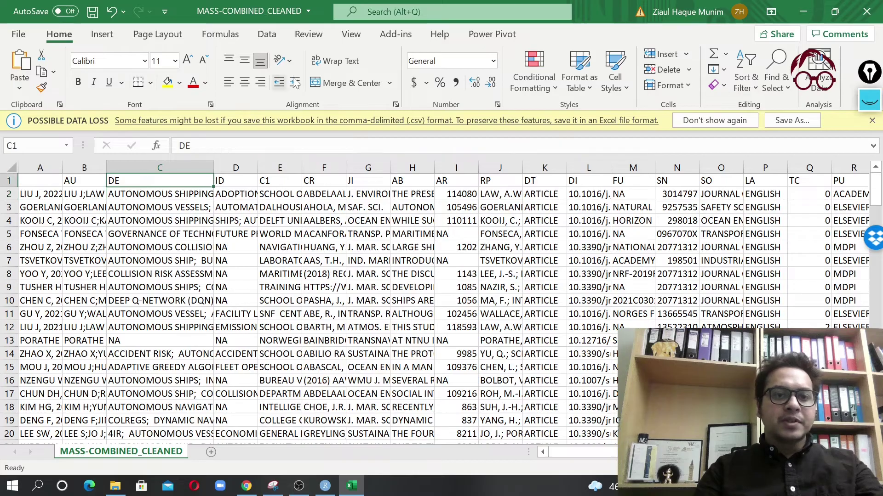
click(267, 36)
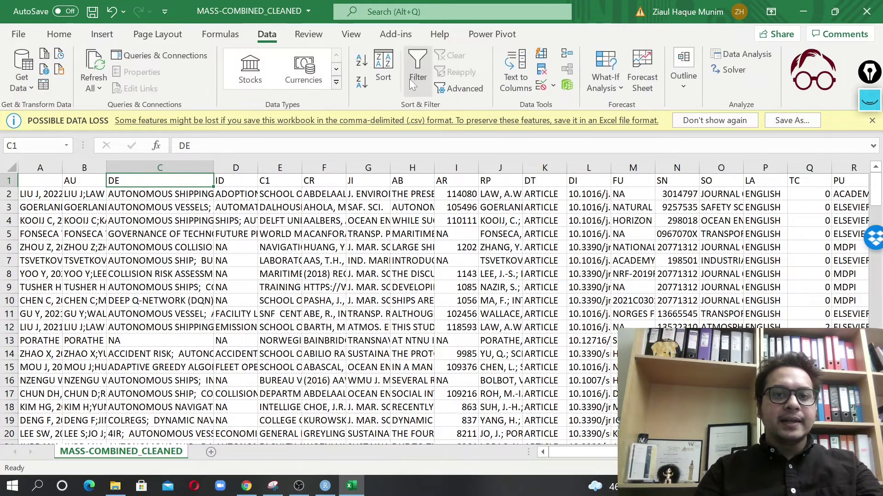
click(414, 76)
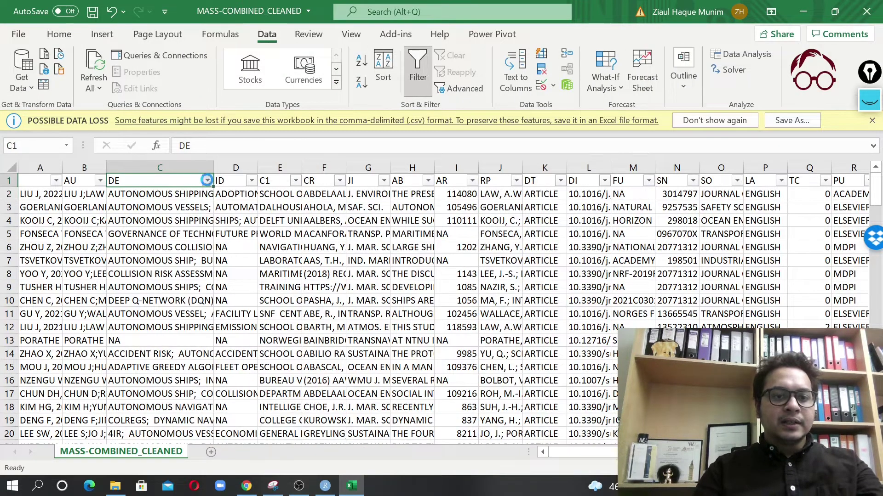
Filter the DE column to show only the records with the value NA.
click(207, 180)
click(76, 324)
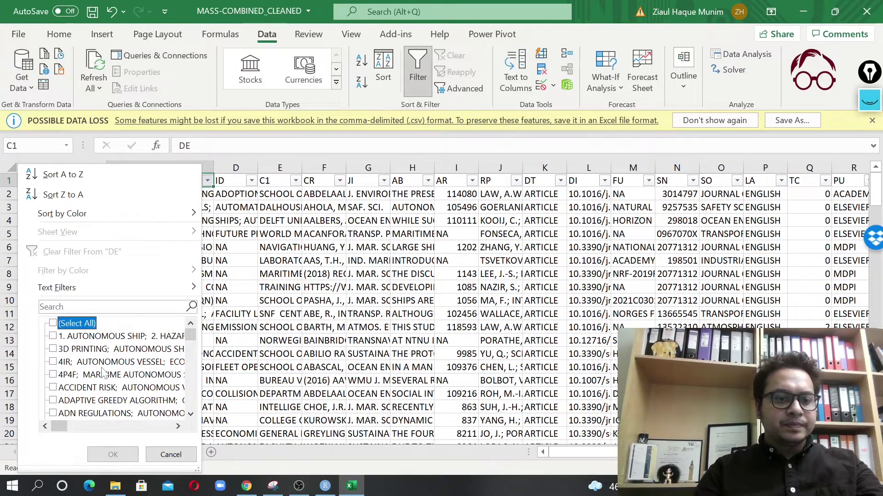
scroll(103, 374, down, 6)
scroll(103, 374, down, 10)
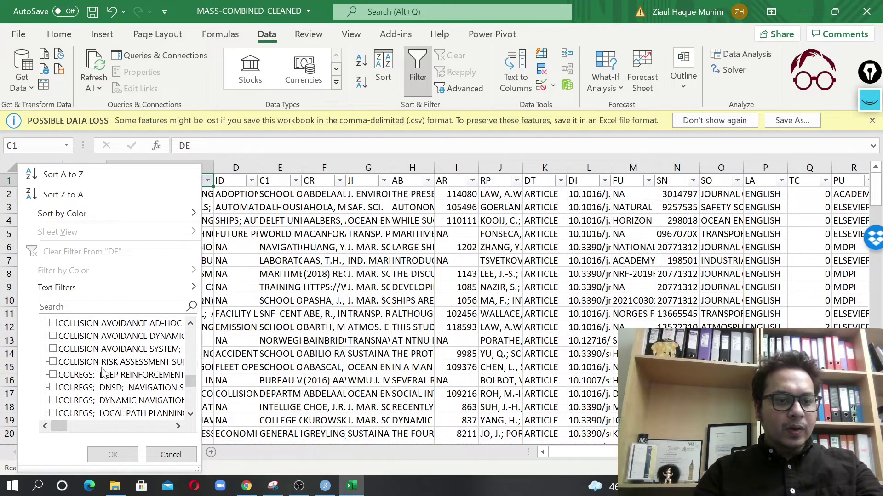
click(62, 349)
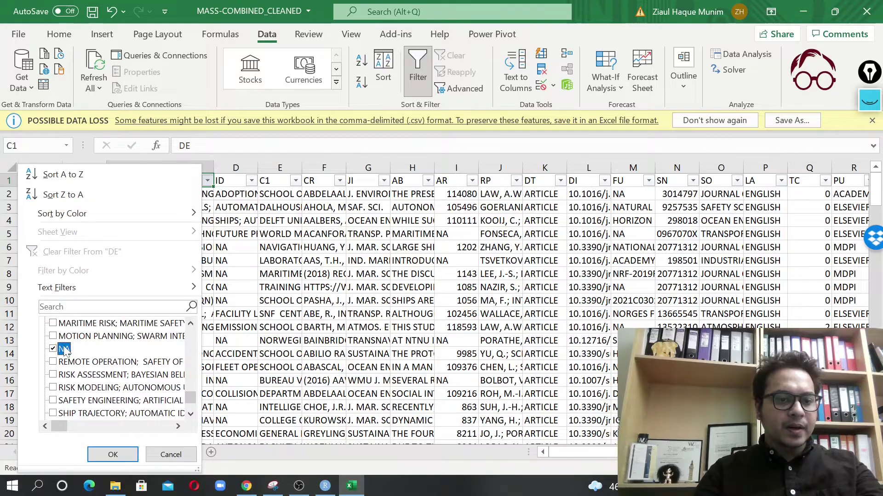
click(113, 455)
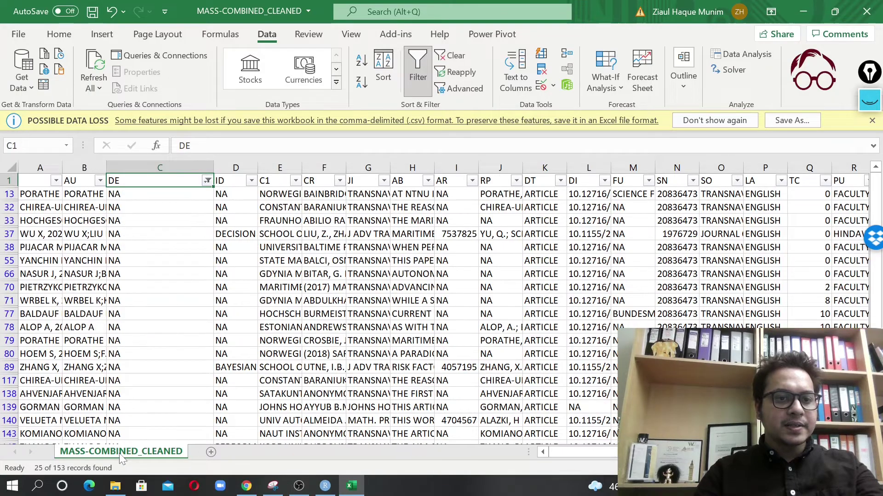
Select the filtered NA cells in the DE column down through the last record and clear their contents.
click(159, 195)
key(shift+Down)
key(shift+Down)
key(shift+Down)
key(shift+Down)
key(shift+Down)
key(shift+Down)
key(shift+Down)
key(shift+Down)
key(shift+Down)
key(shift+Down)
key(shift+Down)
key(shift+Down)
key(shift+Down)
key(shift+Down)
key(shift+Down)
key(shift+Down)
key(shift+Down)
key(shift+Down)
key(shift+Down)
key(shift+Down)
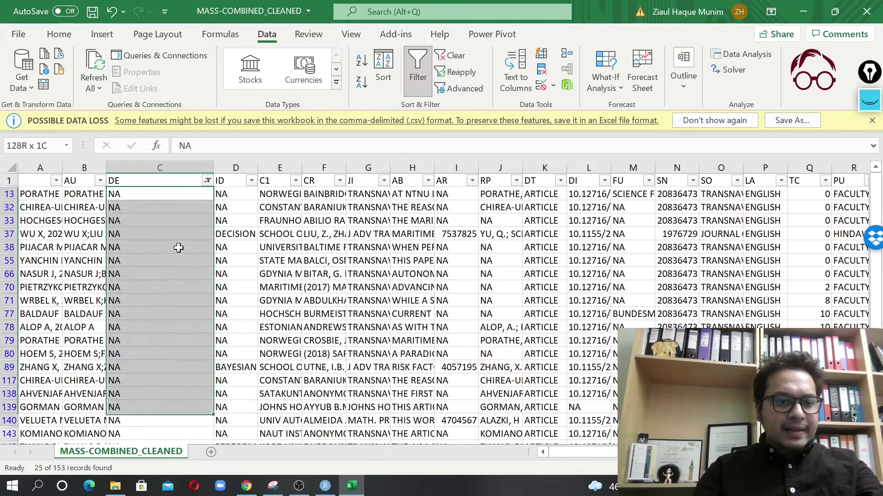
key(shift+Up)
key(shift+Up)
key(shift+Up)
key(shift+Up)
key(shift+Up)
key(shift+Up)
key(shift+Up)
key(shift+Up)
key(shift+Up)
key(shift+Up)
key(shift+Up)
key(shift+Up)
key(shift+Up)
key(shift+Up)
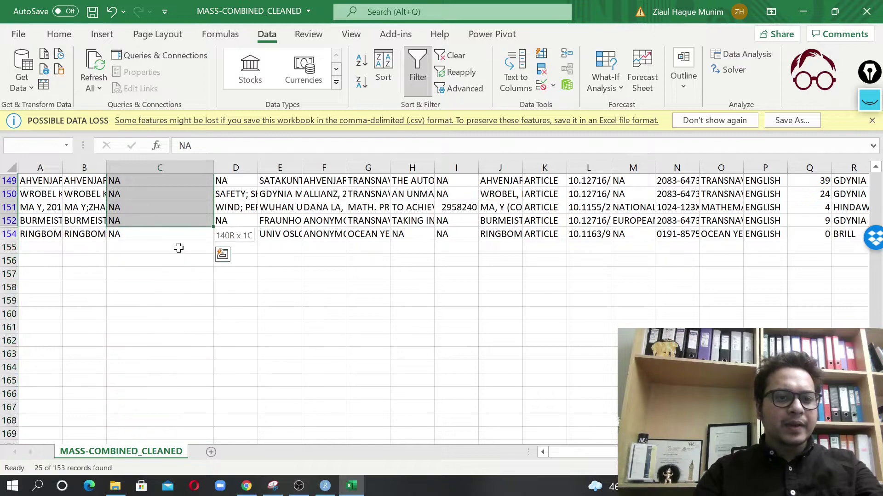
key(Delete)
scroll(179, 248, up, 5)
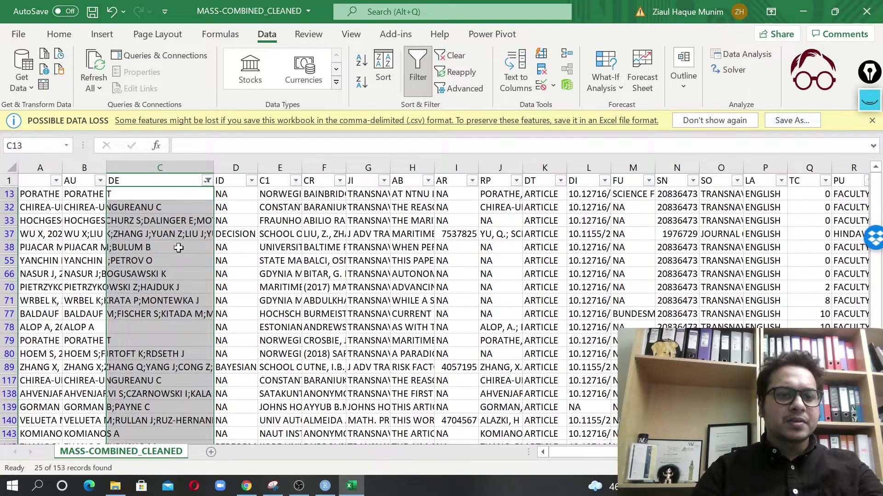
click(160, 248)
Show all records again by selecting every value in the DE column's filter.
click(207, 181)
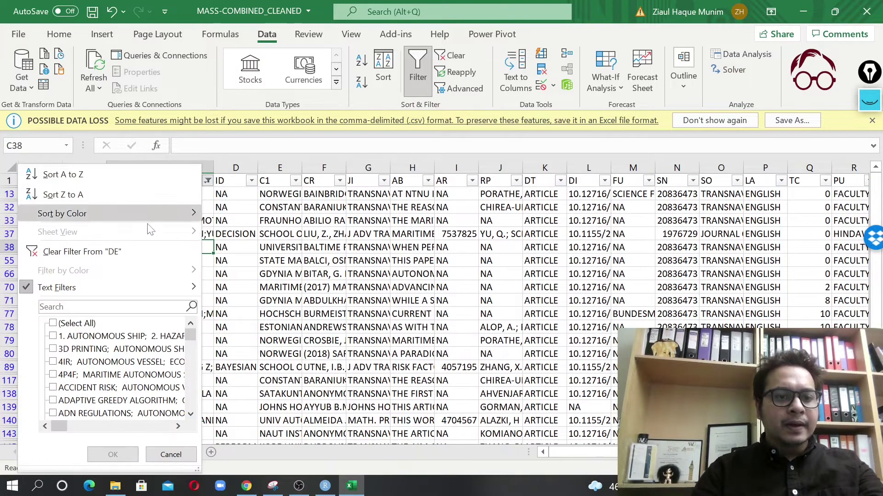
click(78, 324)
click(54, 324)
key(Return)
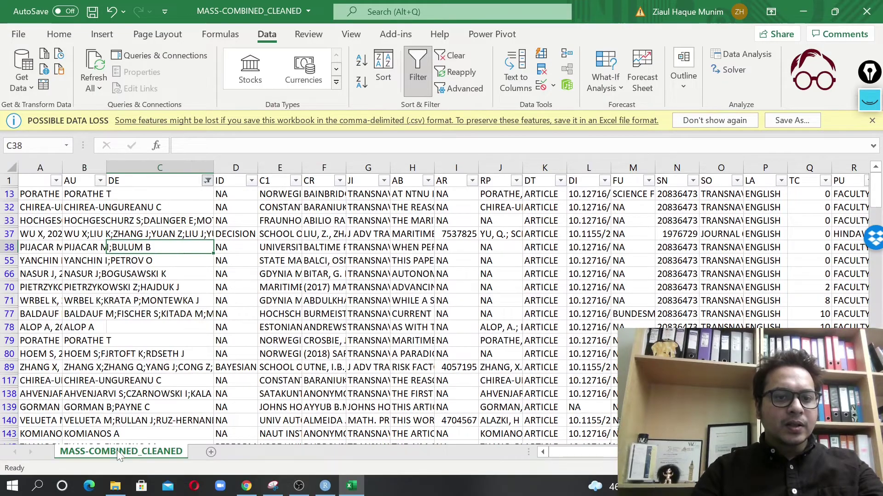
Filter the ID column to show only the records with the value NA.
click(252, 182)
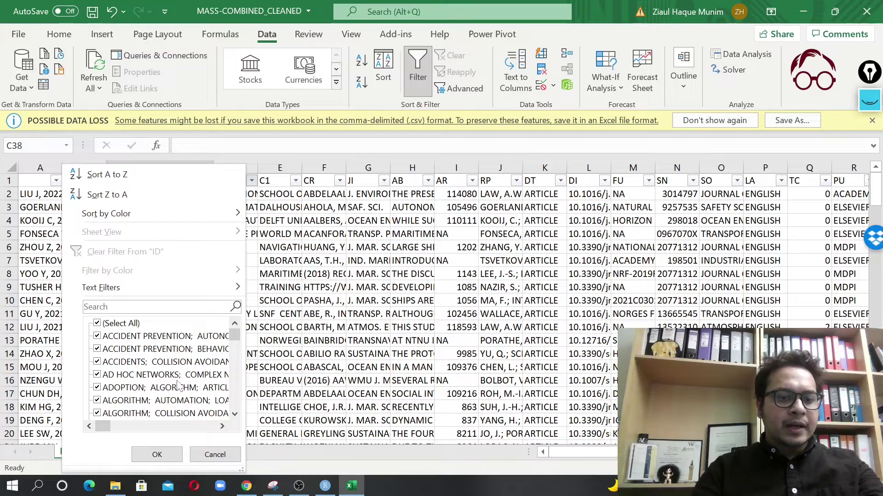
click(107, 324)
scroll(157, 373, down, 15)
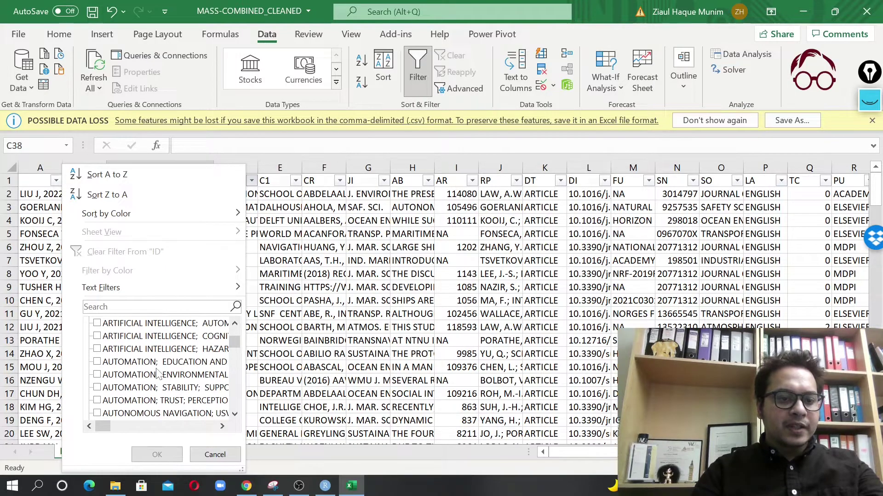
scroll(158, 373, down, 5)
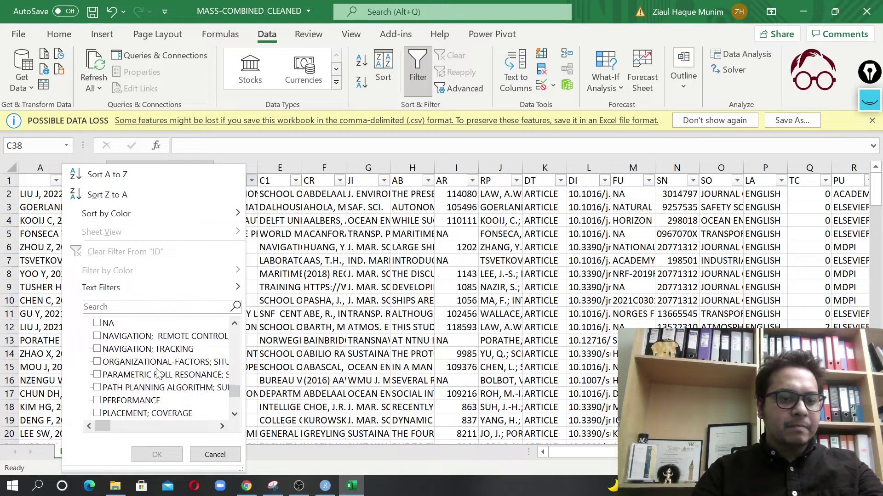
click(158, 375)
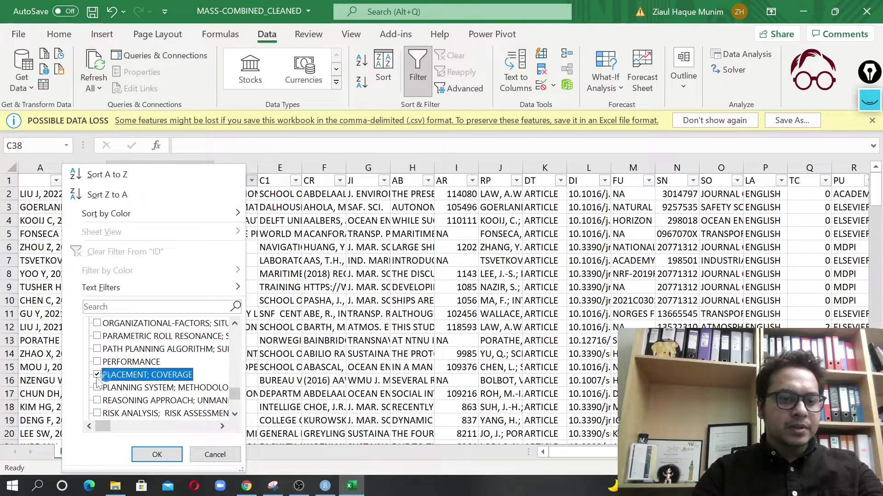
click(157, 375)
scroll(154, 375, up, 2)
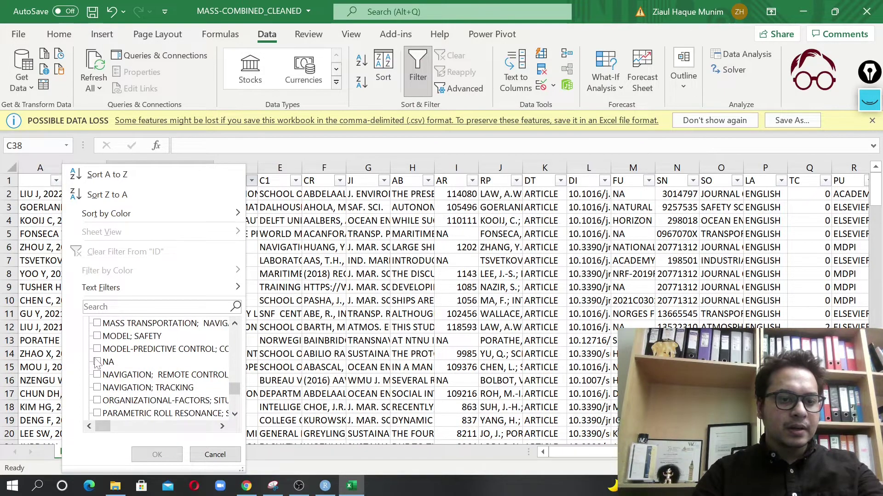
click(108, 362)
scroll(172, 377, down, 5)
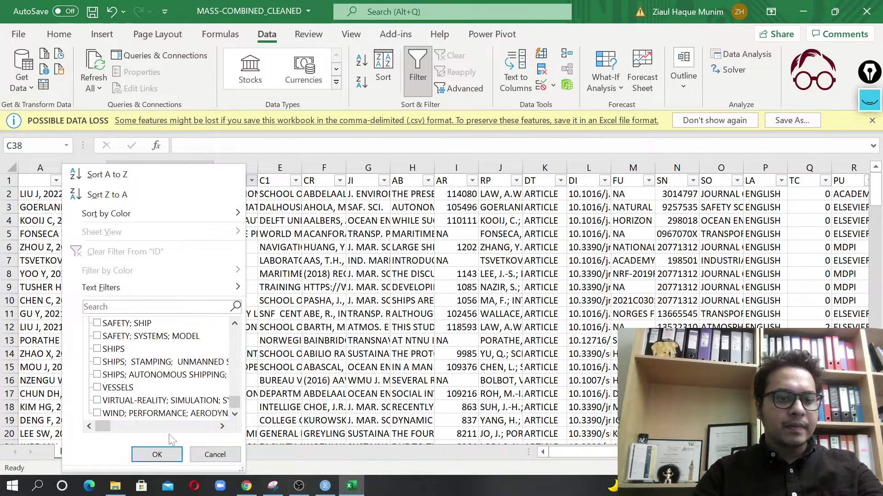
click(166, 454)
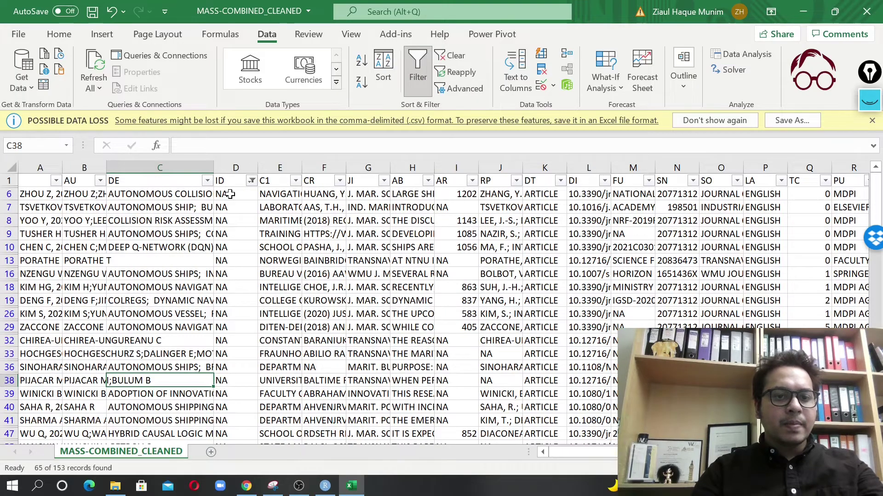
Select all filtered NA cells in the ID column and clear their contents.
drag(230, 194, 260, 261)
key(Delete)
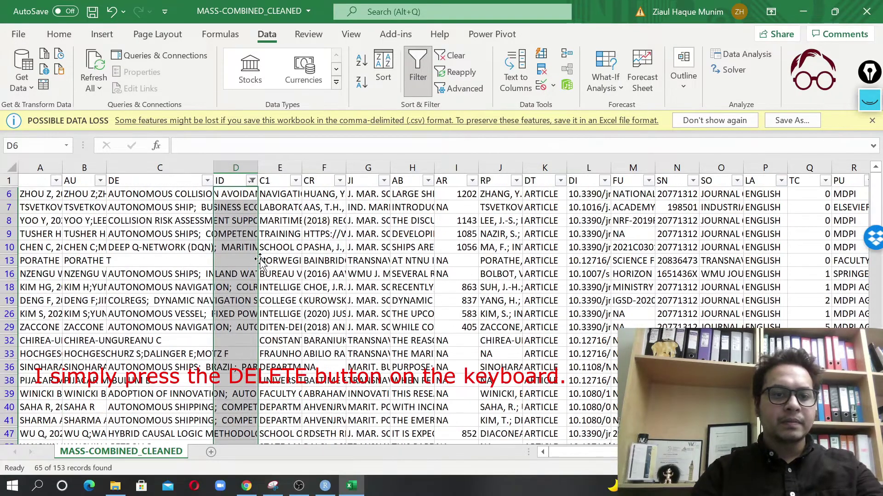
click(286, 233)
Restore all records by selecting every value in the ID column's filter.
click(100, 181)
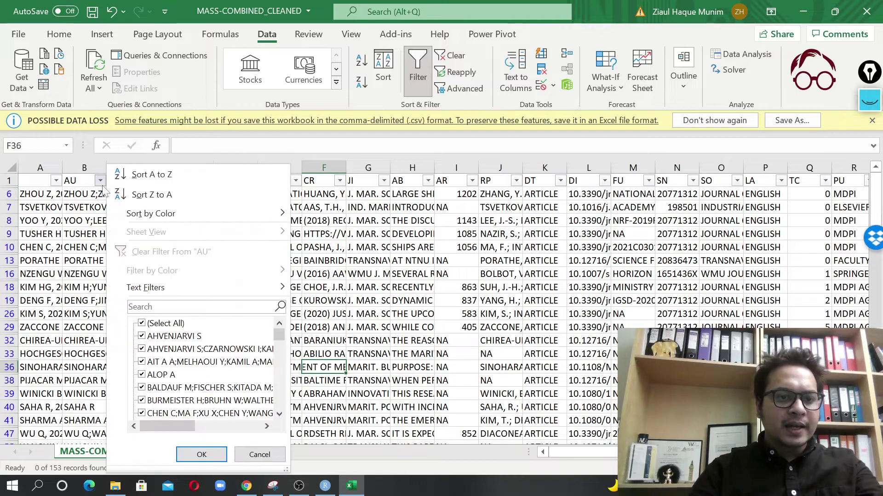
click(91, 253)
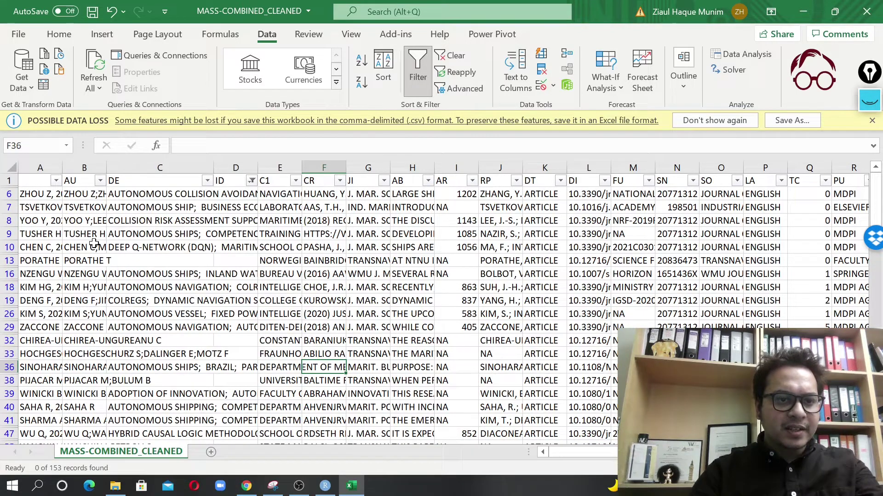
click(208, 181)
click(208, 182)
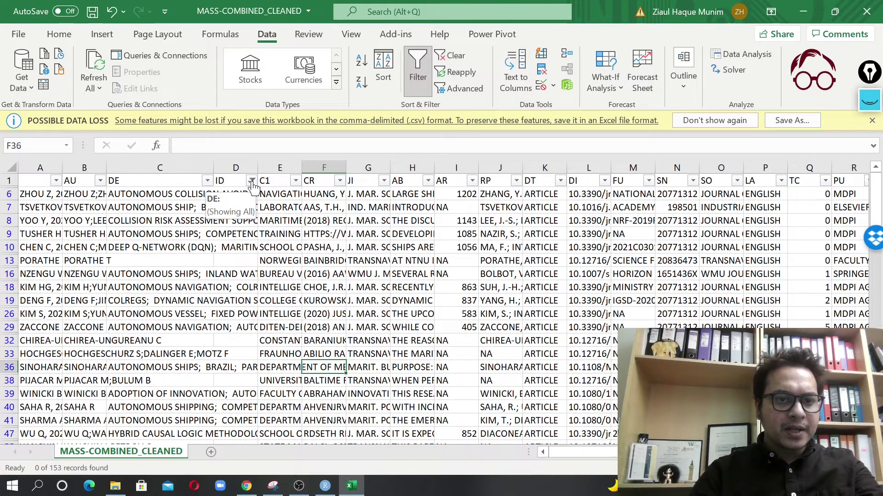
click(252, 180)
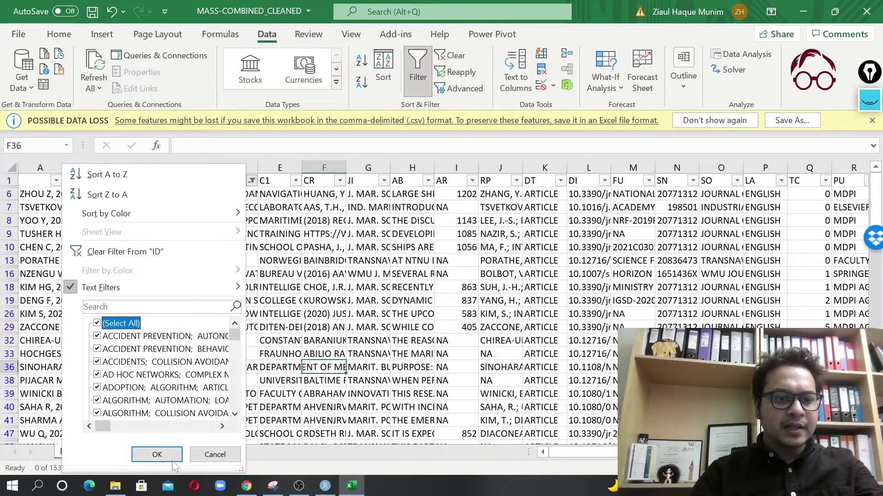
click(170, 458)
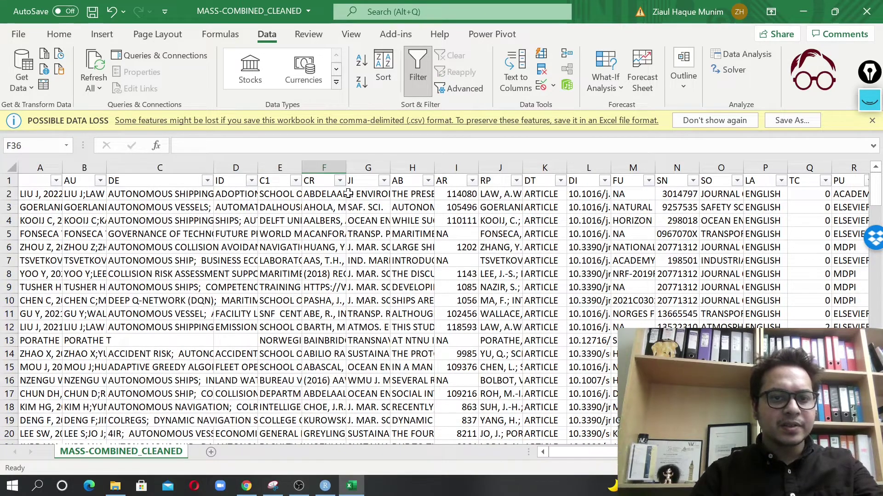
Filter the CR column to show only the records with the value NA.
click(339, 181)
scroll(247, 368, down, 15)
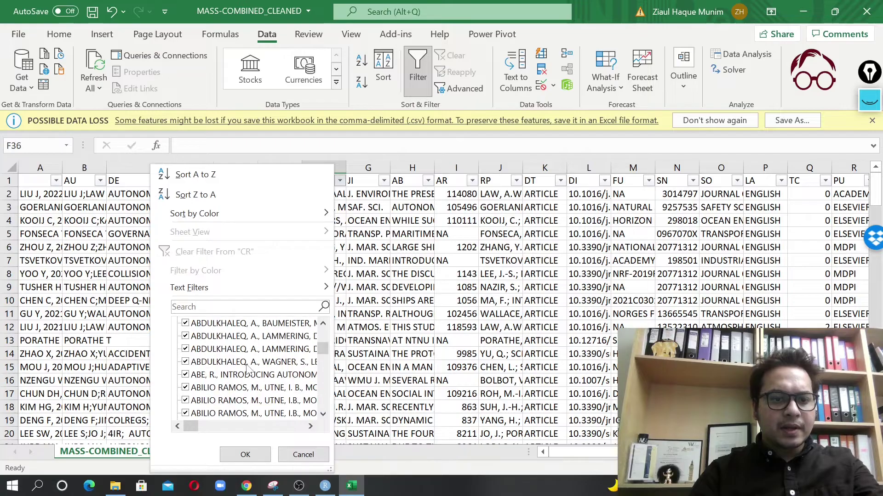
scroll(247, 367, down, 15)
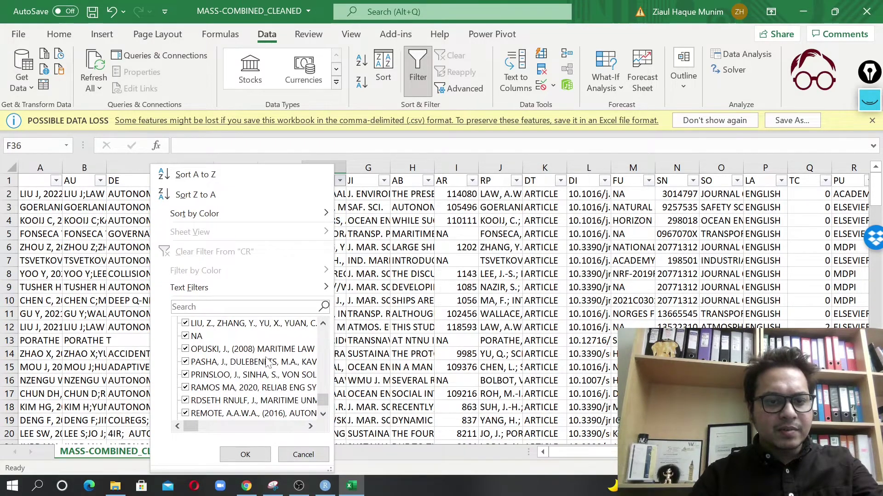
scroll(230, 349, up, 20)
click(219, 325)
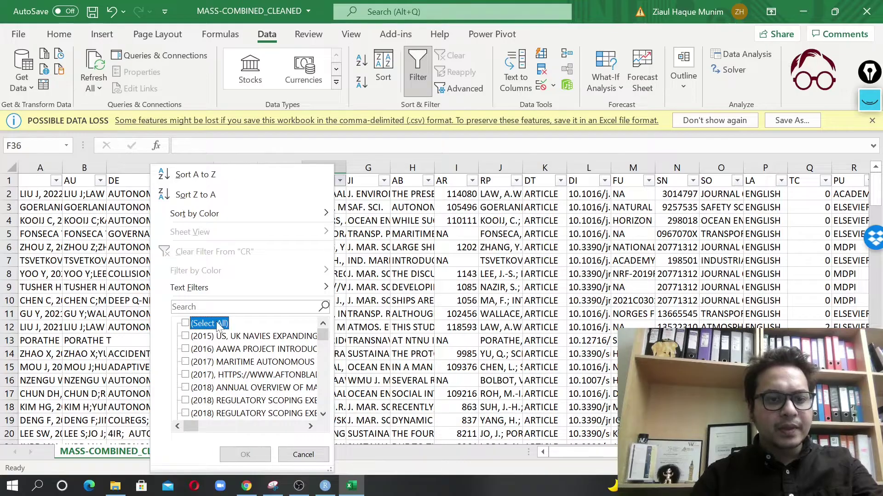
scroll(225, 392, down, 15)
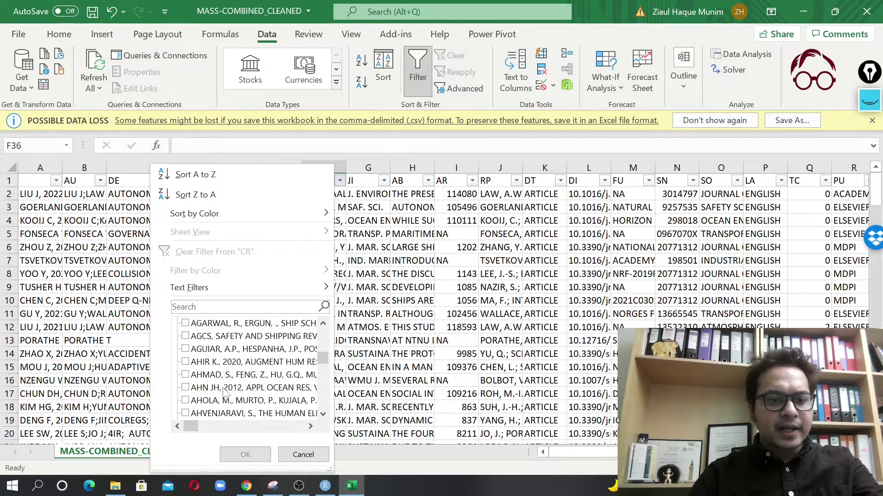
scroll(225, 392, down, 20)
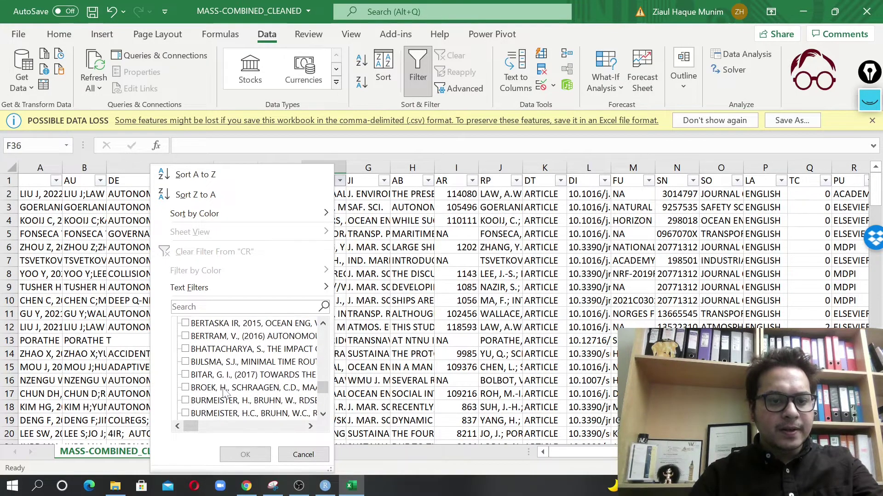
click(186, 337)
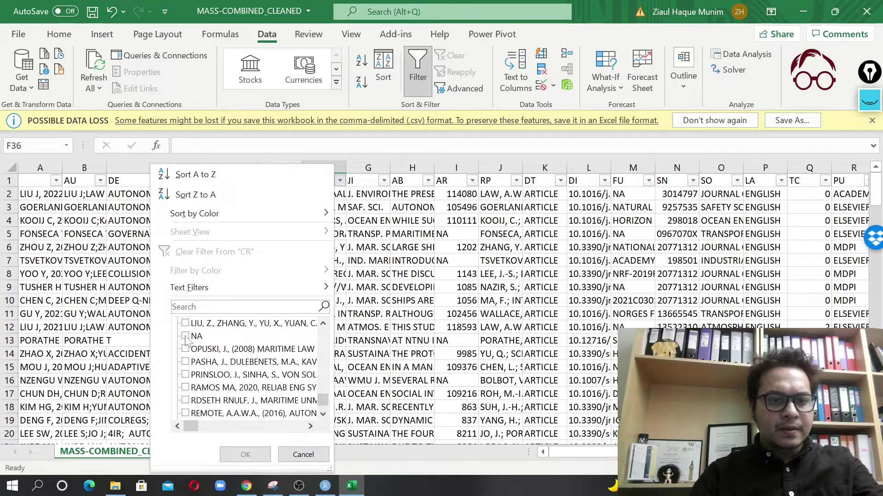
click(247, 455)
Clear the NA entry in the CR column of the filtered record.
click(325, 194)
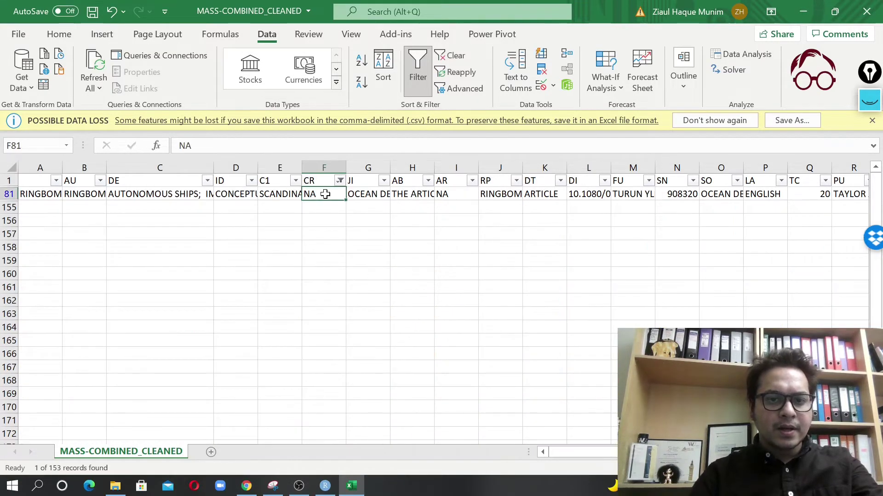
key(Delete)
click(368, 354)
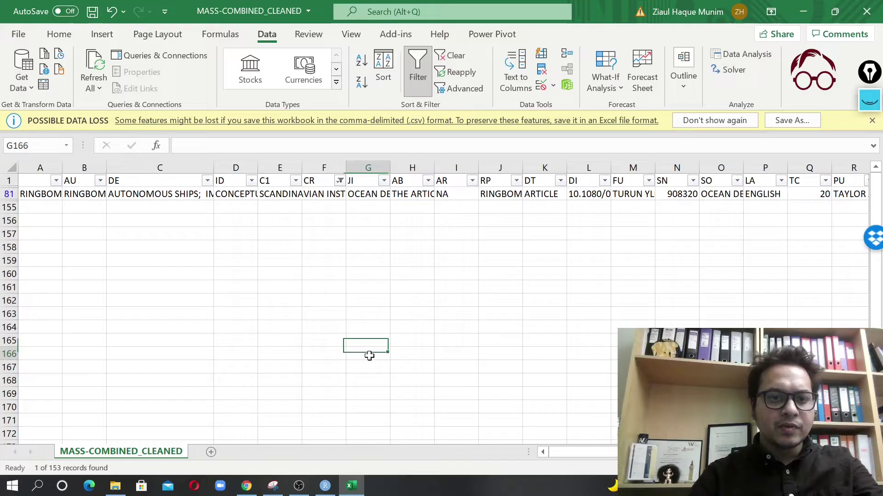
Show all records again by selecting every value in the CR column's filter.
click(340, 181)
click(219, 325)
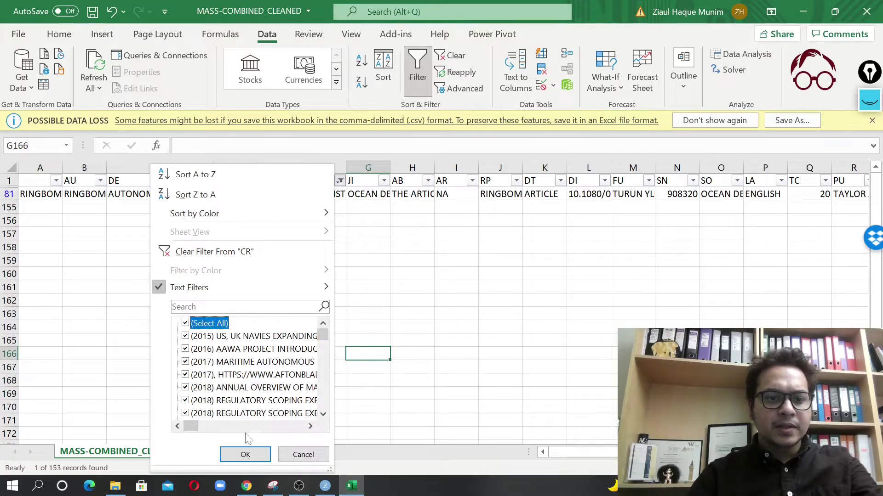
click(245, 455)
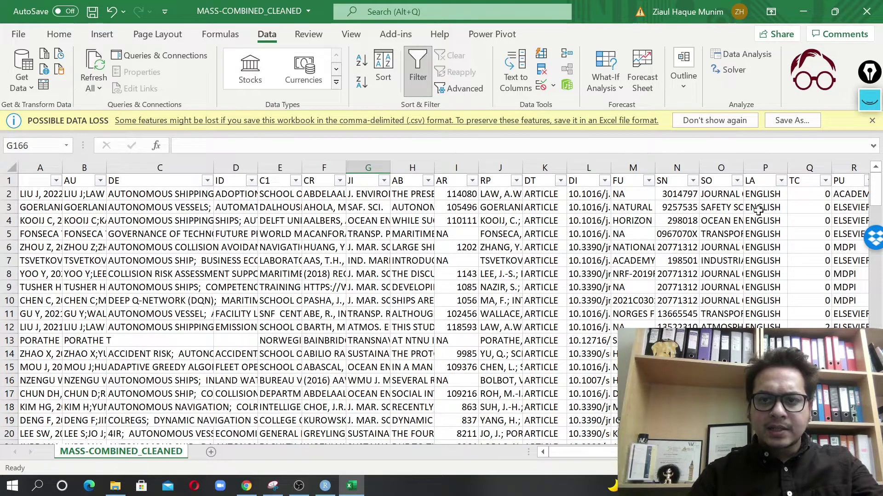
Check the value list of the SO column's filter for NA entries and leave the filter unchanged.
click(737, 181)
scroll(649, 367, down, 10)
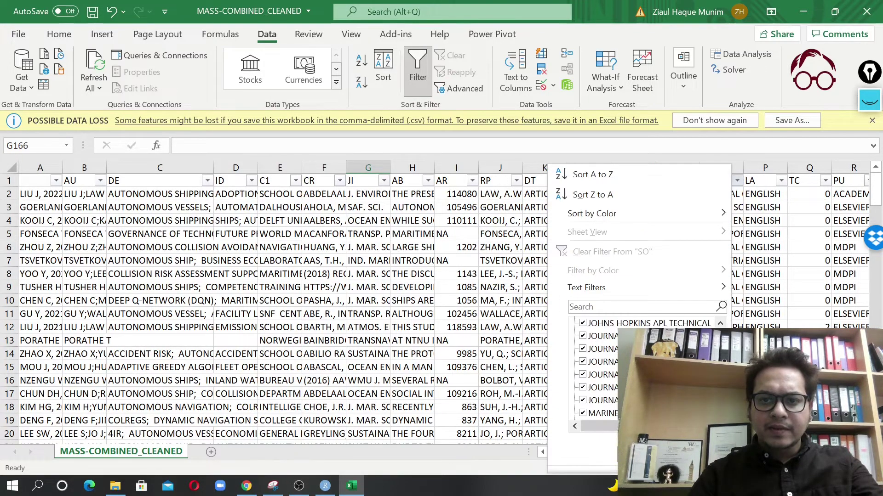
scroll(649, 368, down, 3)
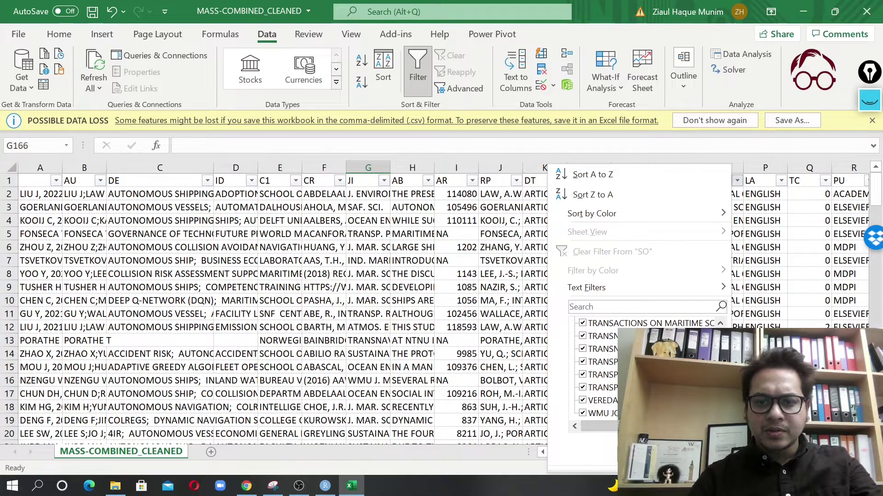
scroll(648, 368, up, 15)
key(Escape)
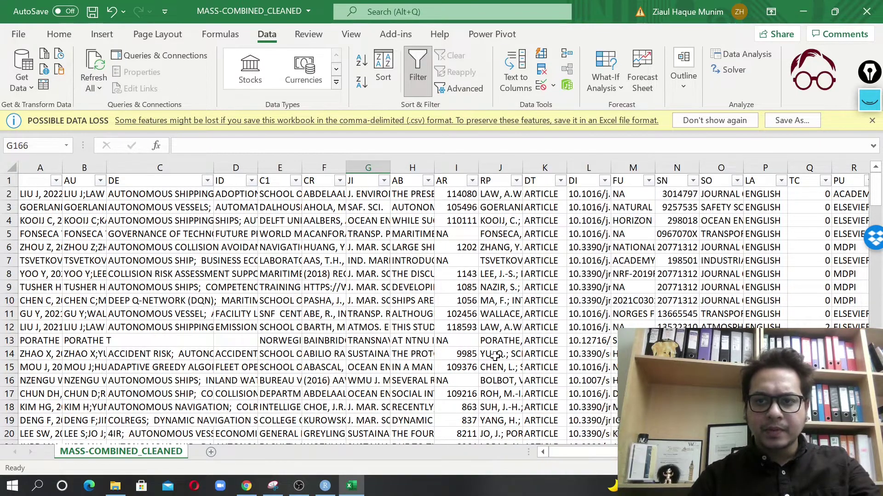
Save the MASS-COMBINED_CLEANED workbook and close it.
click(265, 265)
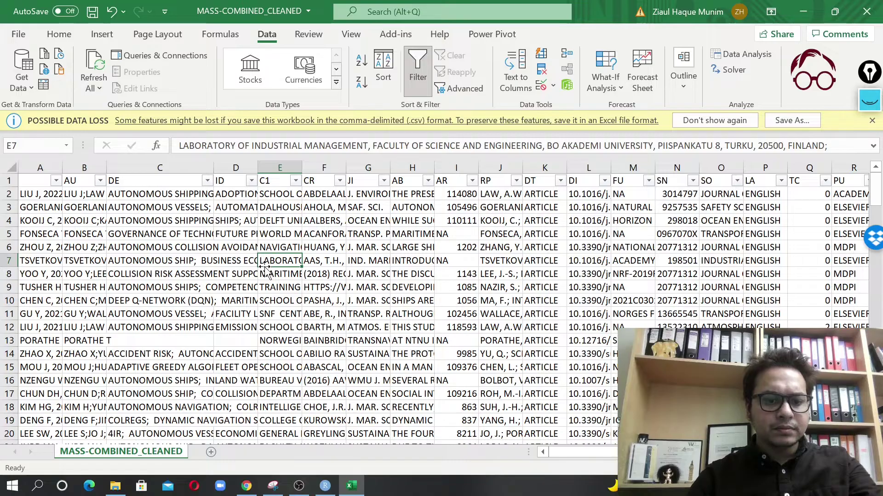
key(ctrl+s)
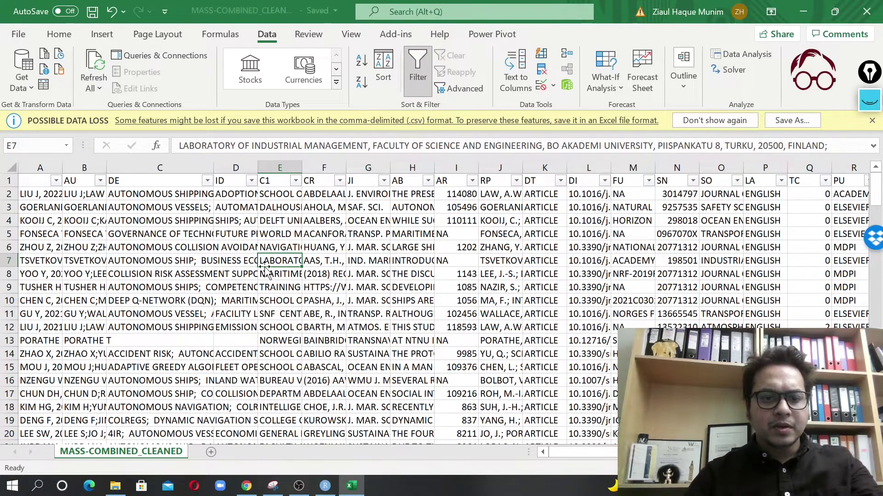
click(867, 12)
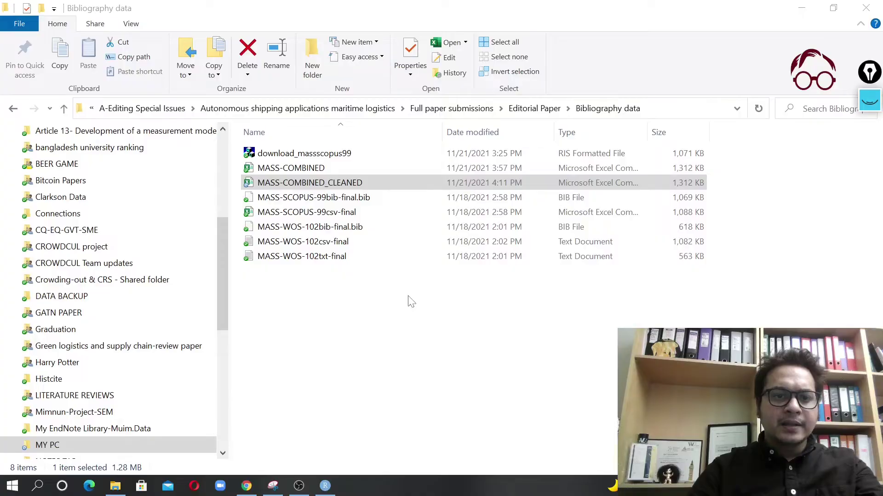
Switch to biblioshiny in Chrome and import the MASS-COMBINED_CLEANED file as Scopus raw data in CSV format.
click(404, 308)
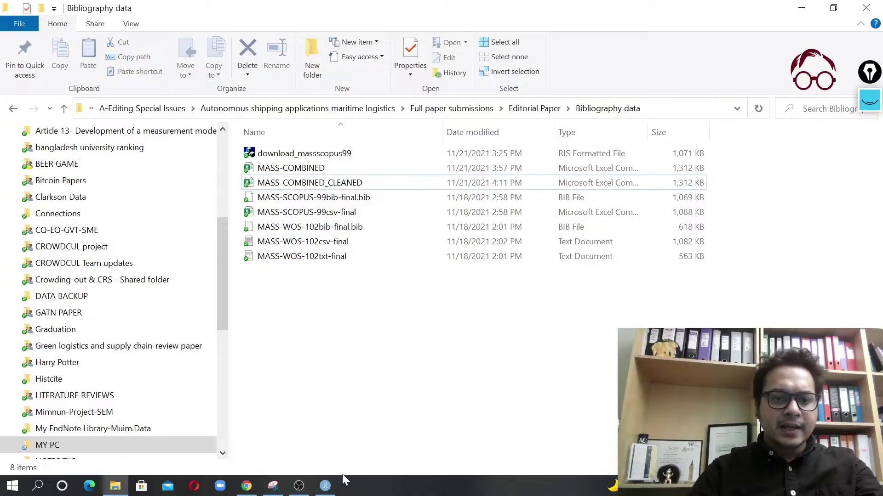
click(325, 485)
click(325, 486)
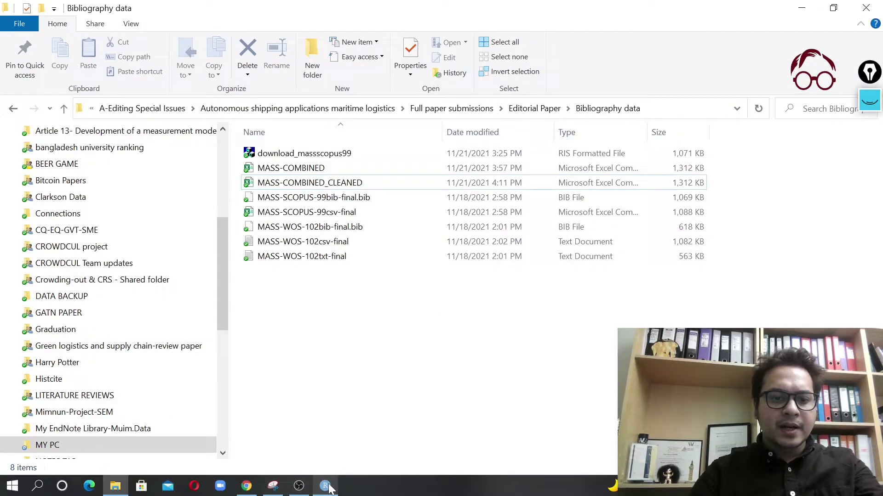
click(246, 486)
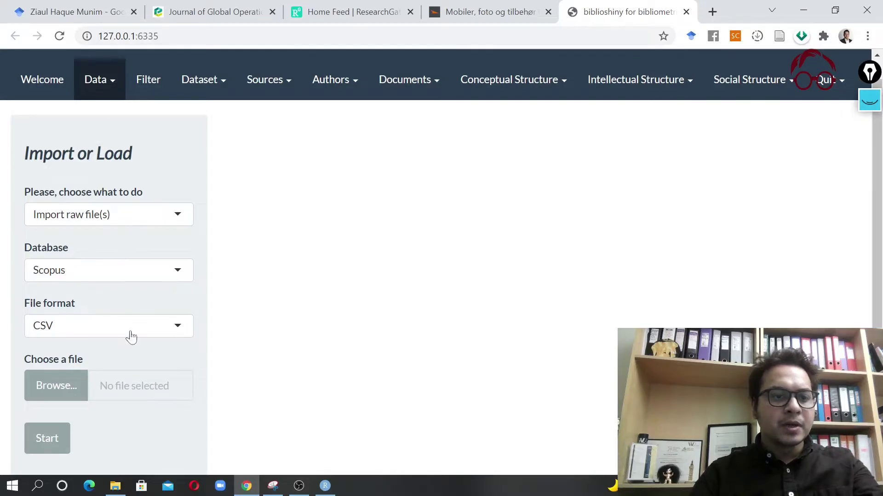
click(52, 385)
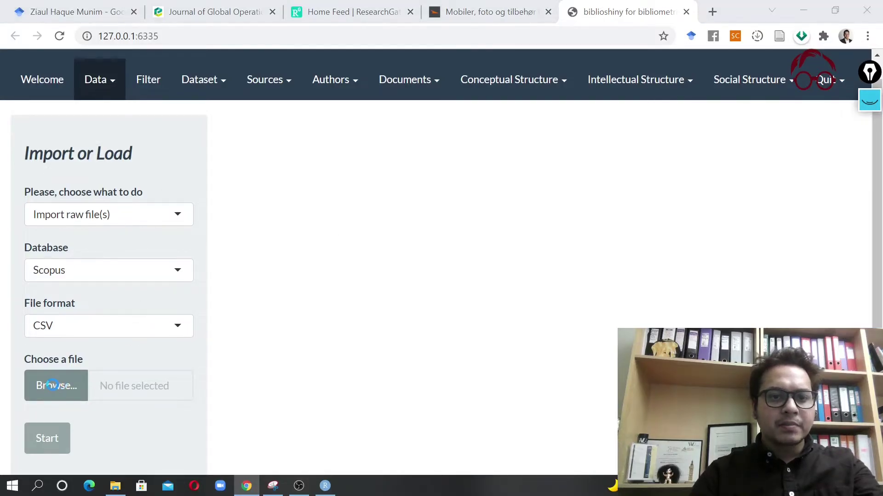
click(308, 117)
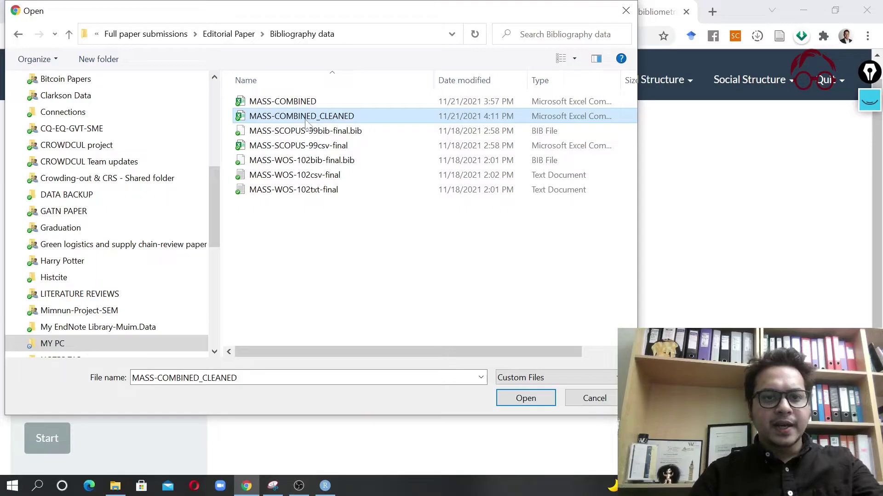
click(526, 399)
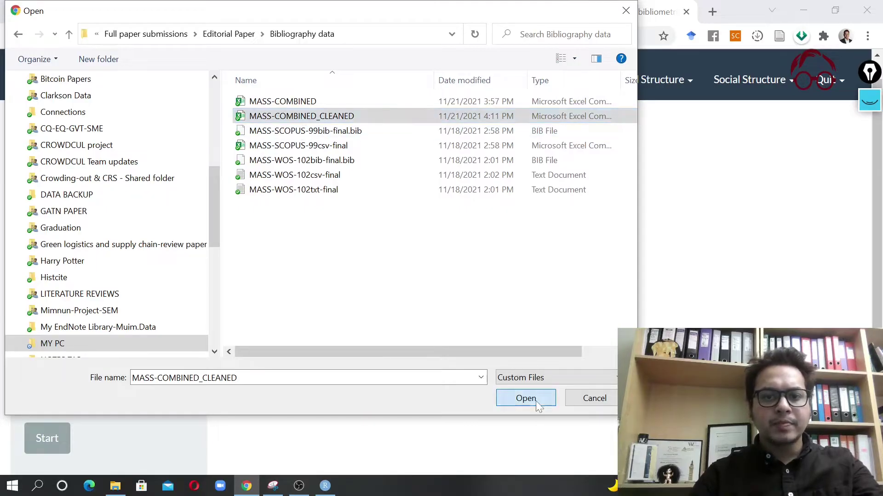
click(47, 441)
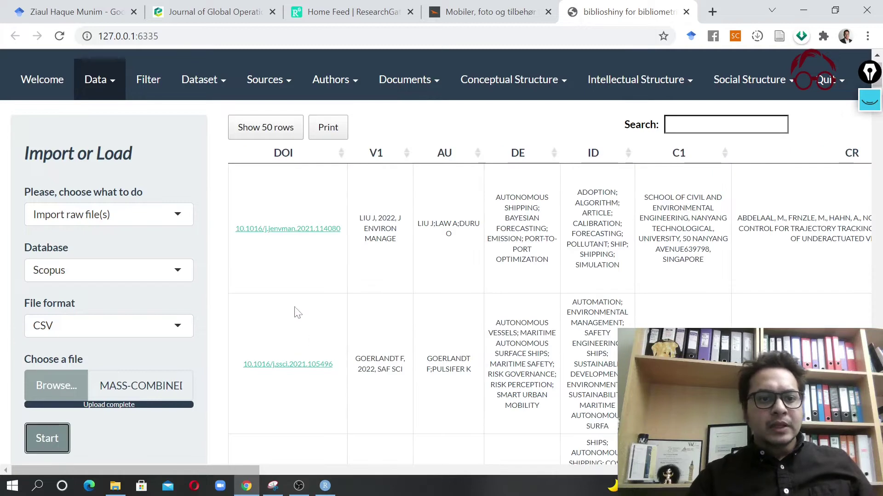
View the document filter settings and the main information about the imported collection.
click(157, 87)
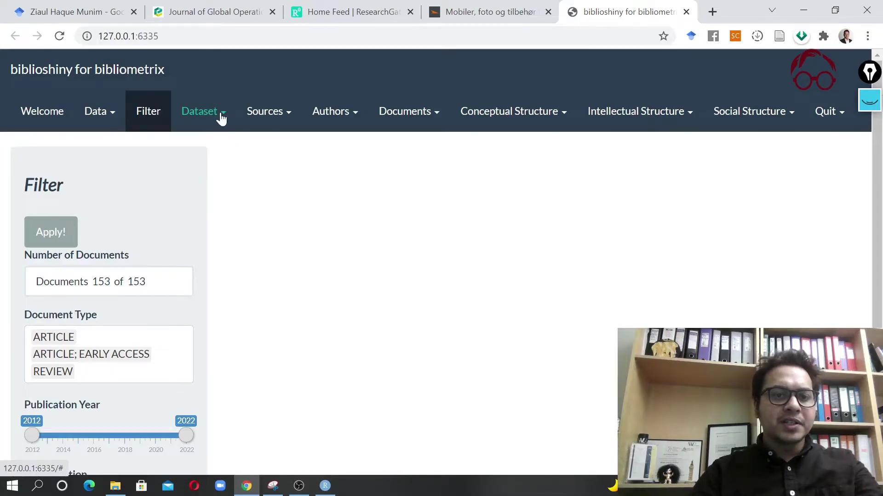
click(220, 115)
click(231, 151)
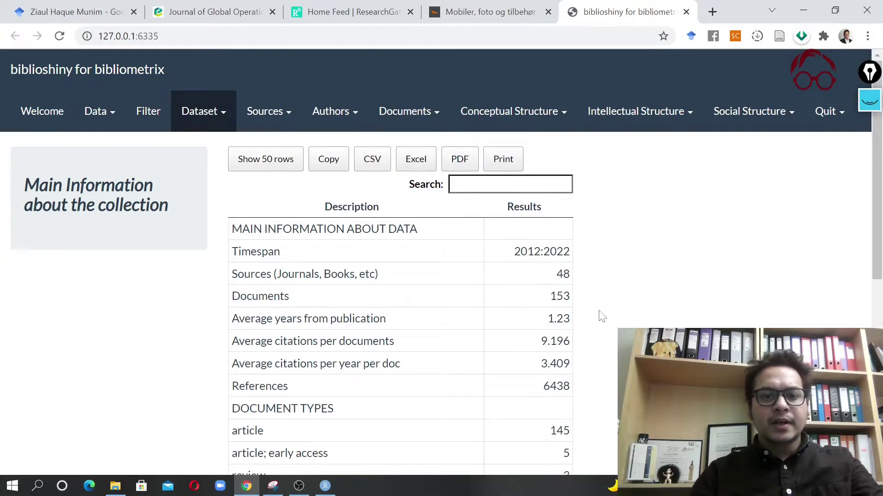
Open the Three-Fields Plot for the dataset and set its middle field to Keywords with 10 items.
click(225, 118)
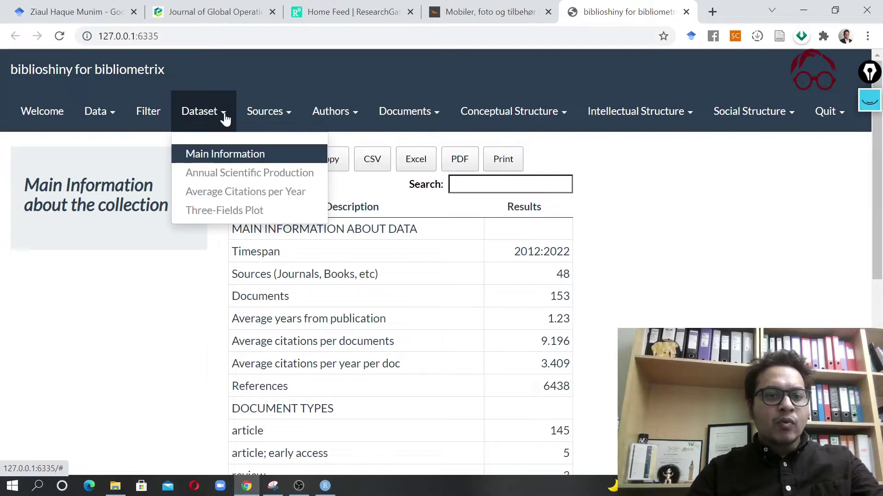
click(237, 213)
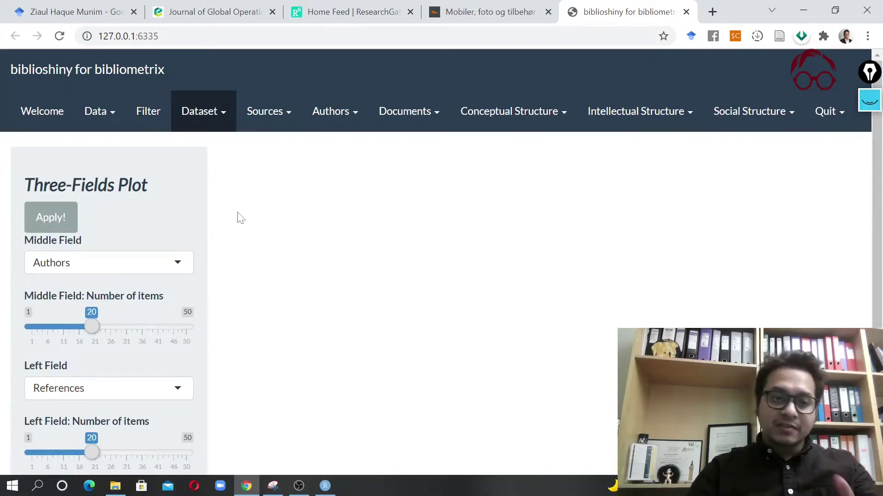
scroll(240, 218, down, 1)
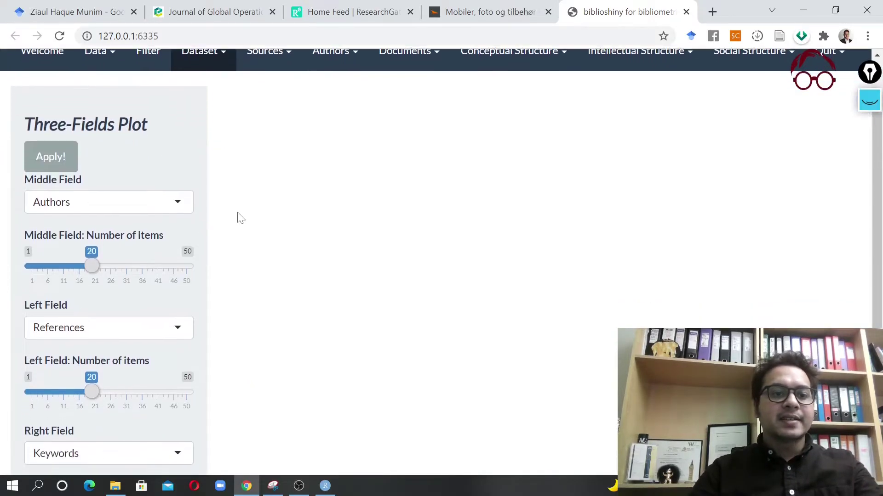
click(125, 208)
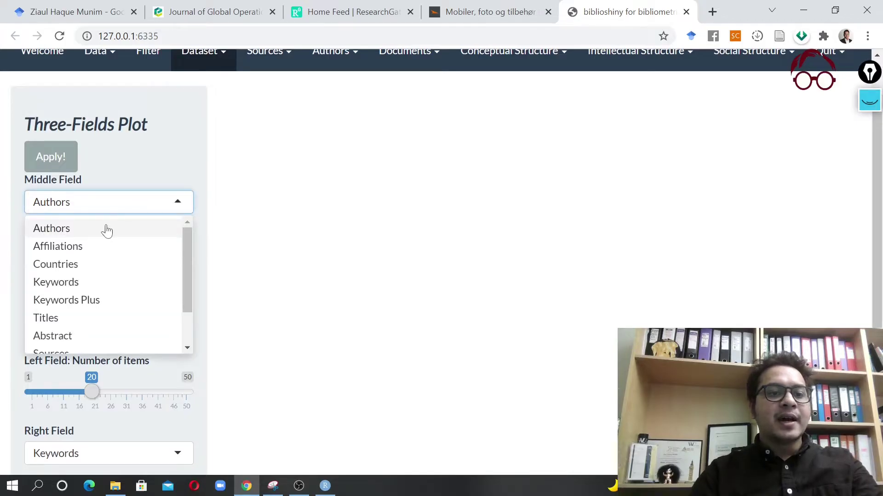
scroll(85, 306, down, 1)
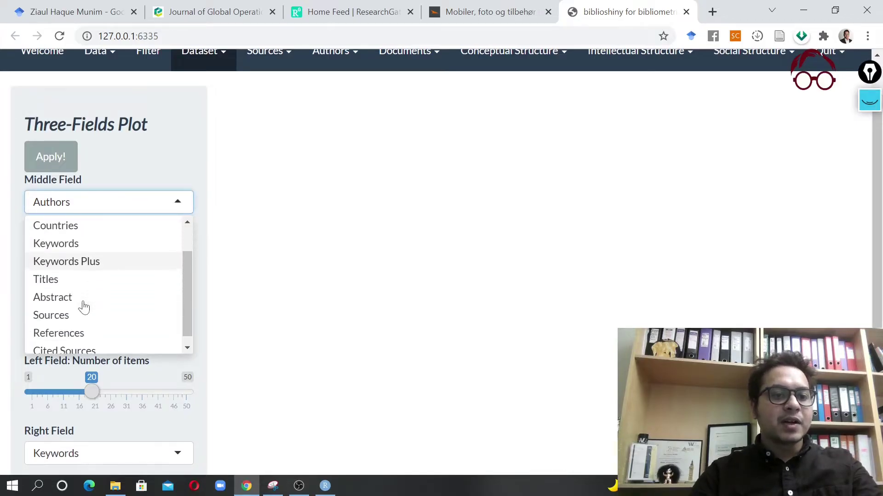
scroll(83, 278, up, 1)
click(84, 249)
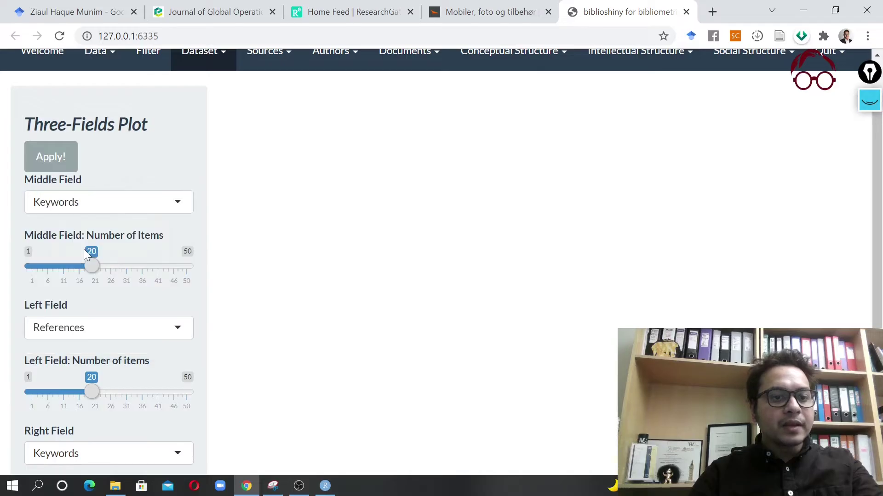
drag(93, 269, 61, 267)
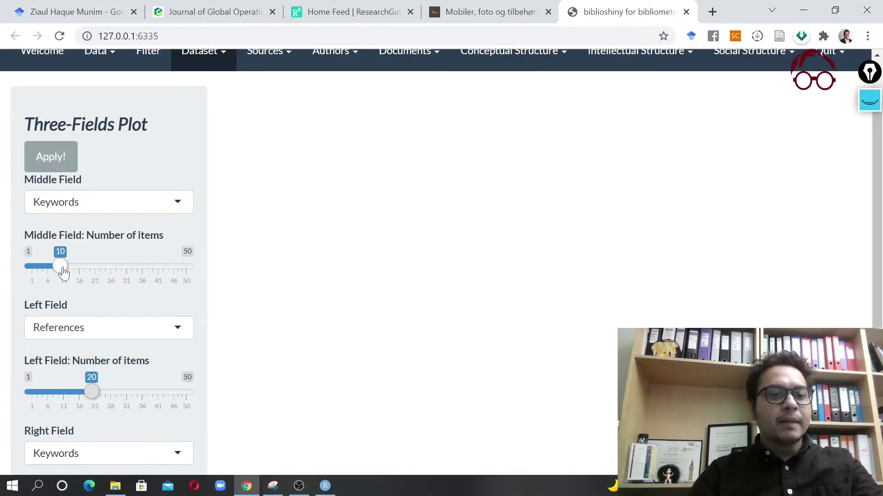
Set the left field of the Three-Fields Plot to Sources with 10 items.
scroll(152, 358, down, 1)
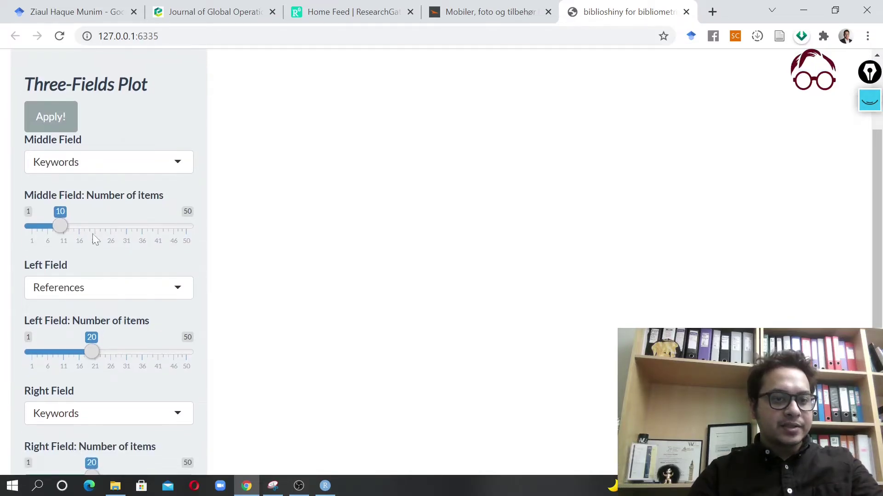
click(134, 297)
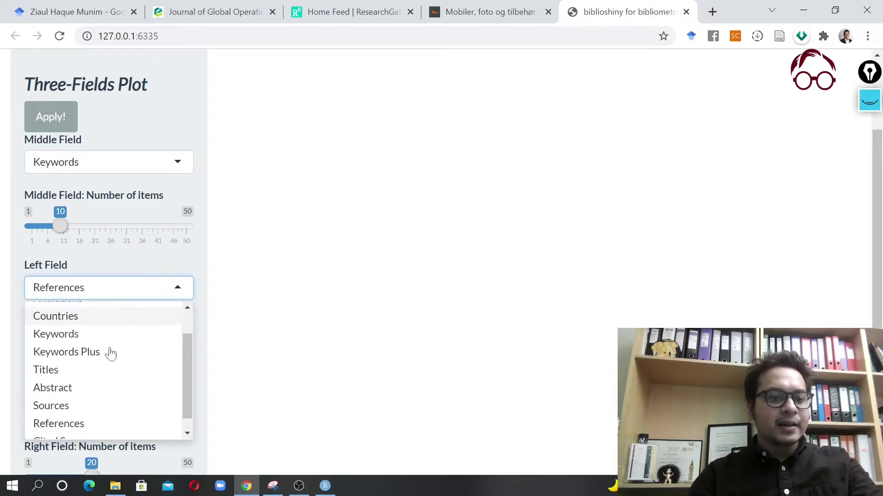
click(81, 406)
drag(92, 354, 60, 359)
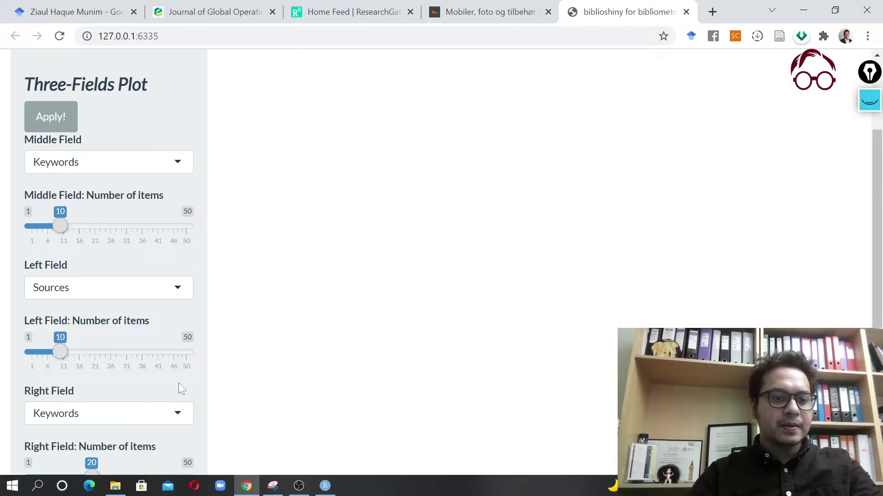
Set the right field of the Three-Fields Plot to Countries with 10 items.
scroll(186, 379, down, 2)
click(156, 361)
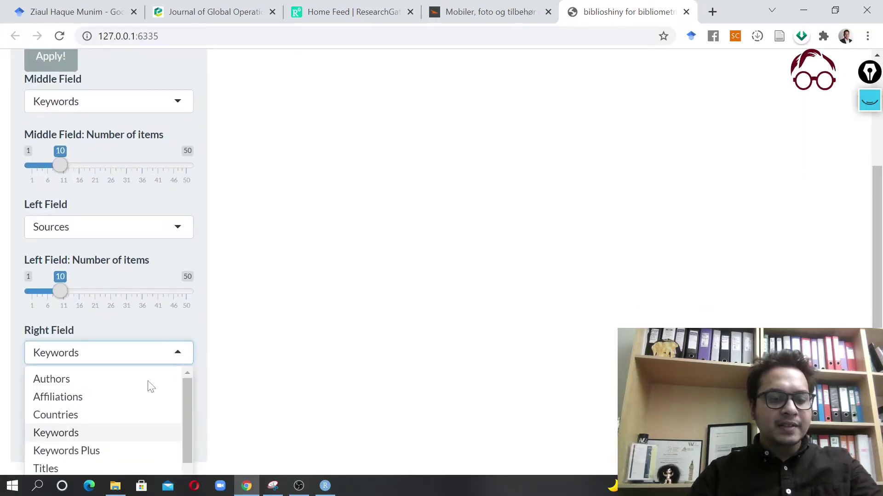
scroll(133, 427, down, 1)
scroll(131, 427, up, 1)
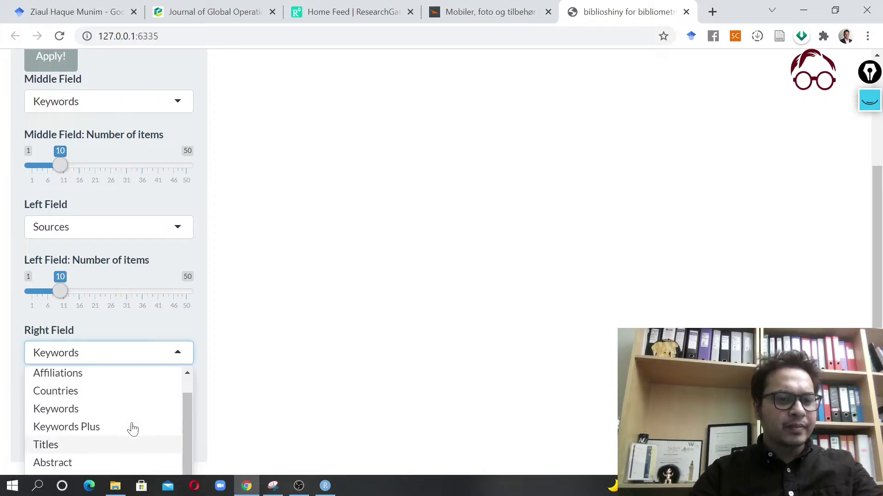
scroll(130, 426, down, 1)
click(105, 384)
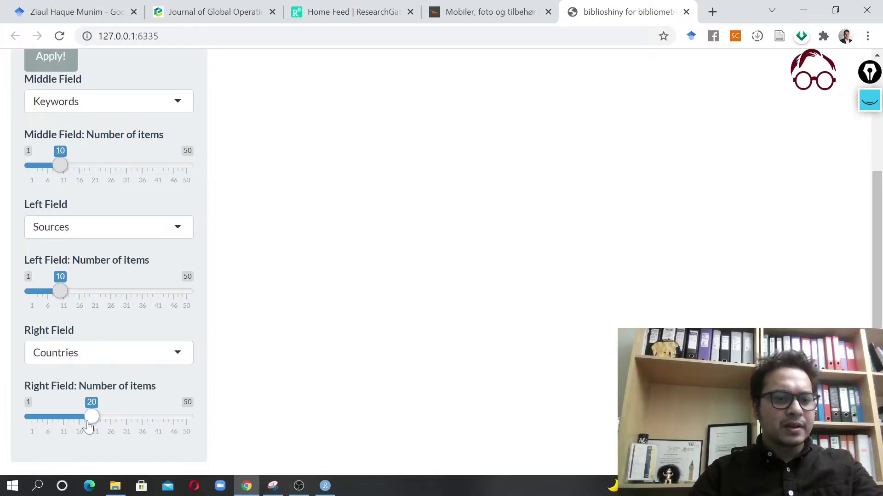
drag(87, 423, 68, 423)
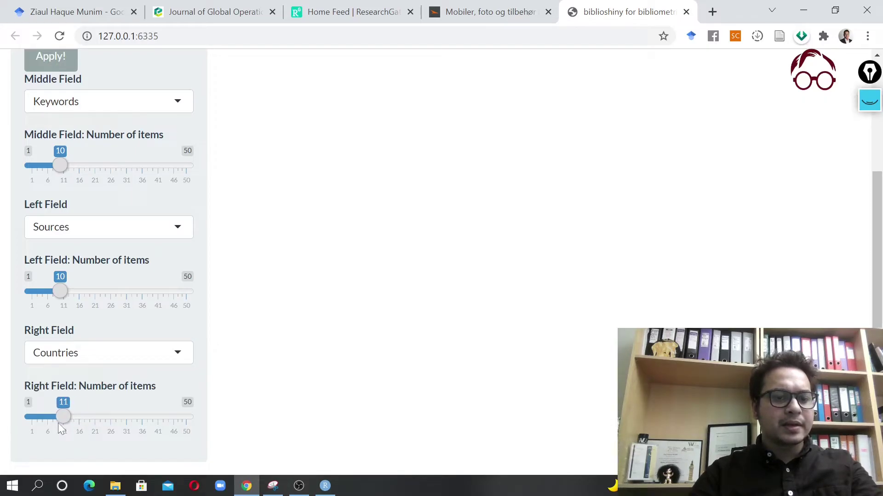
Generate the Three-Fields Plot and highlight the flows of the "autonomous ship" keyword.
click(51, 56)
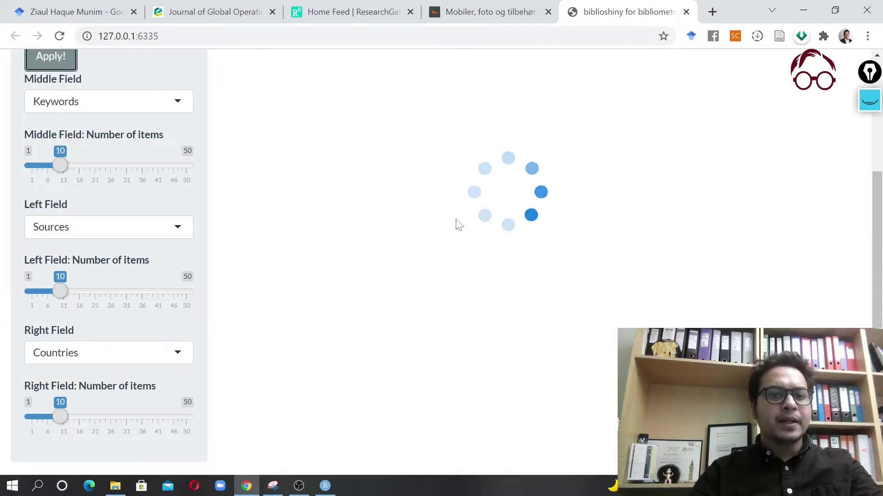
scroll(852, 236, up, 2)
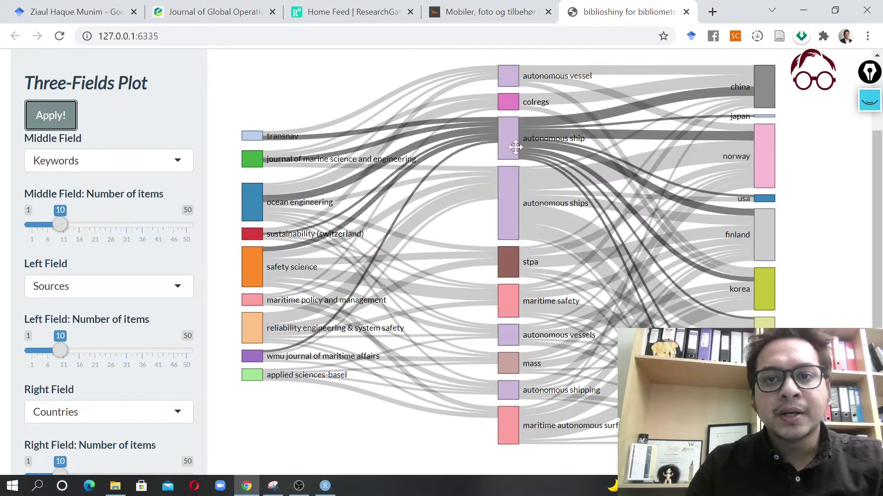
mouse_move(514, 148)
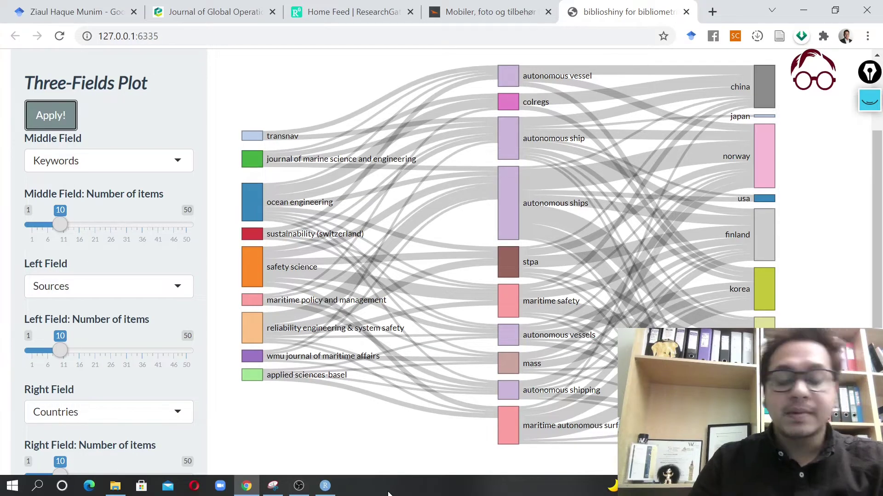
Switch to File Explorer, open MASS-COMBINED_CLEANED in Excel and widen the DE keyword column.
click(123, 490)
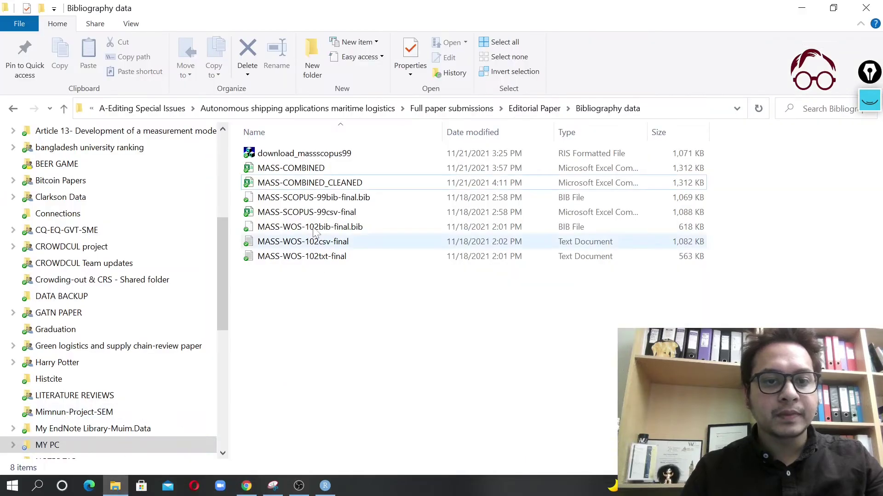
double_click(308, 184)
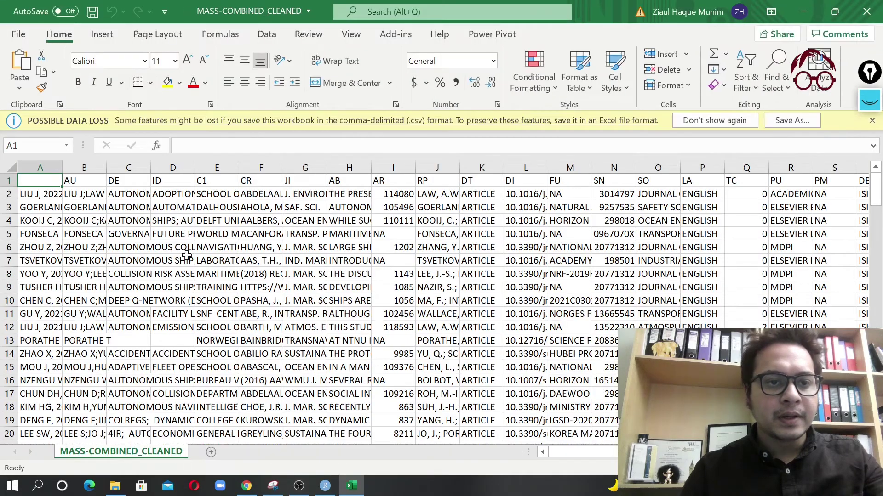
click(138, 181)
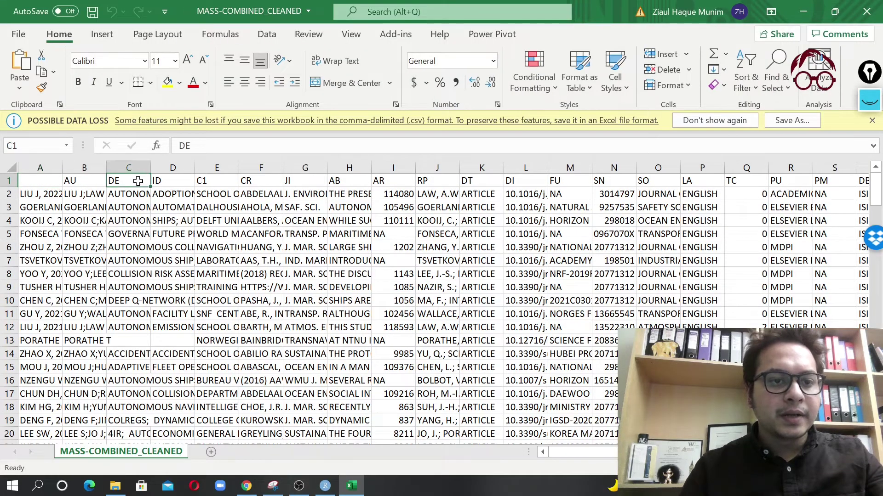
drag(149, 166, 263, 167)
click(240, 166)
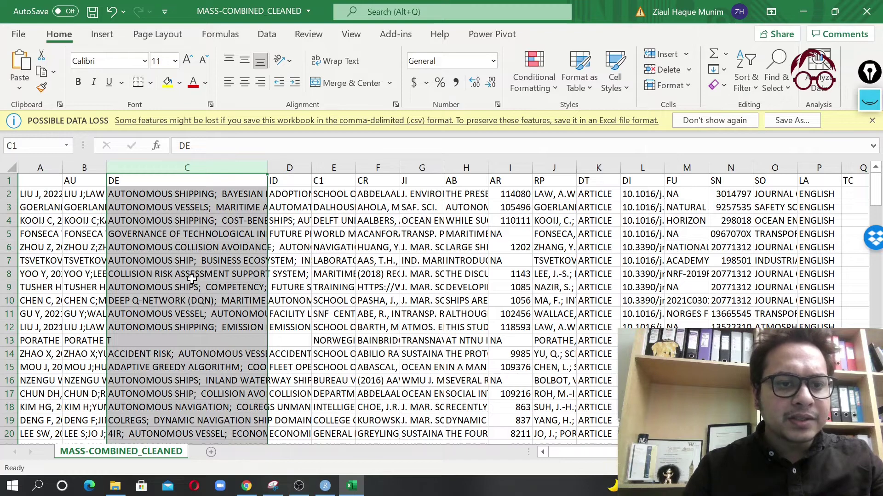
Copy the keyword AUTONOMOUS SHIPS from cell C9 in the DE column, leaving the cell's content as it is.
click(183, 261)
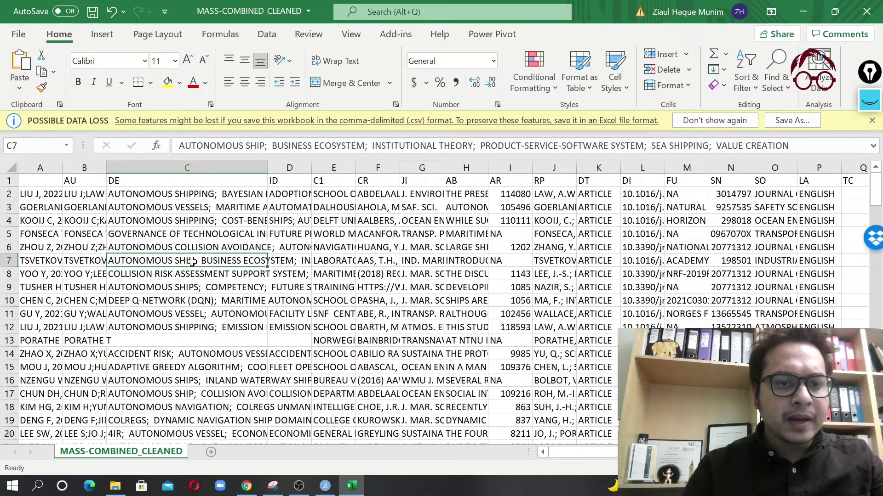
double_click(193, 286)
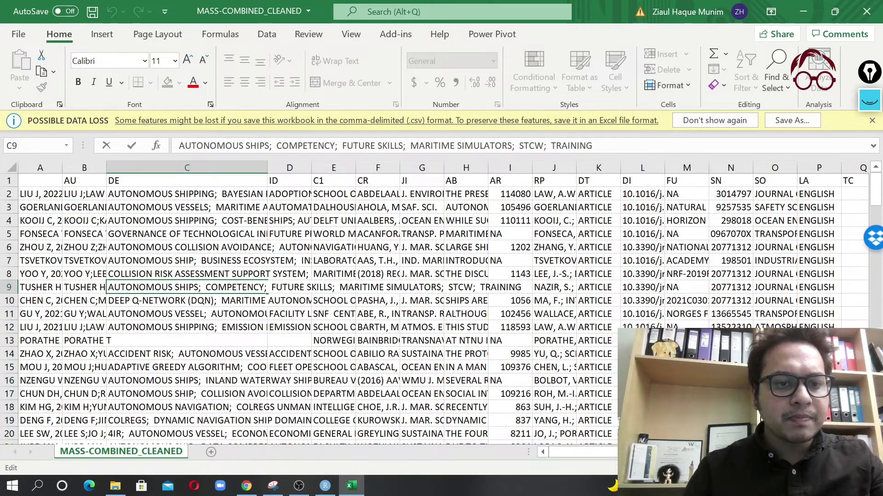
drag(198, 287, 108, 288)
key(ctrl+c)
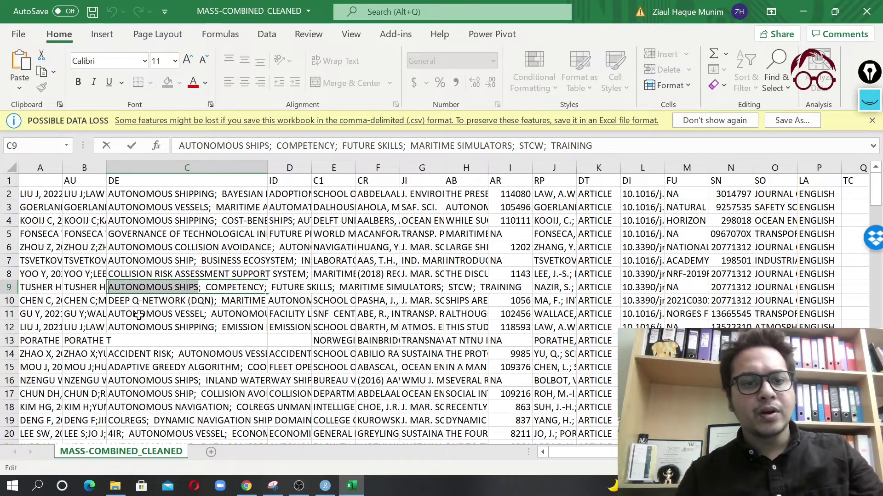
click(138, 315)
click(158, 262)
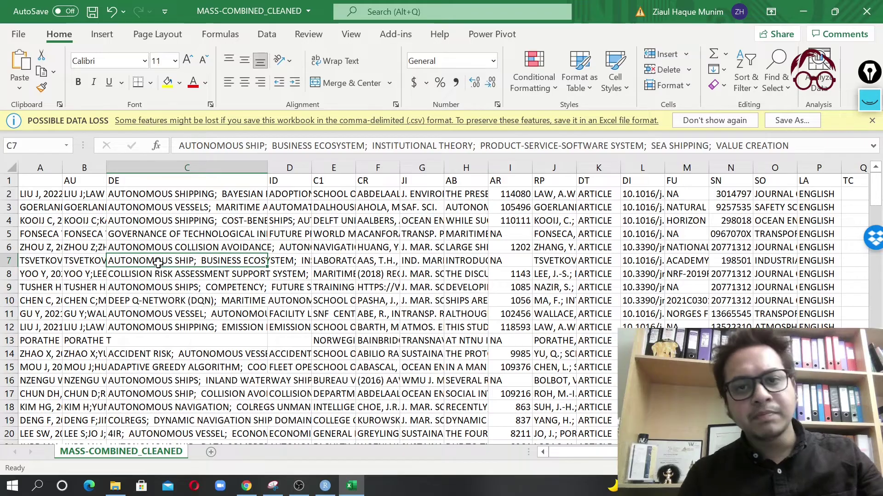
Widen the ID column and select the DE and ID columns together.
click(187, 168)
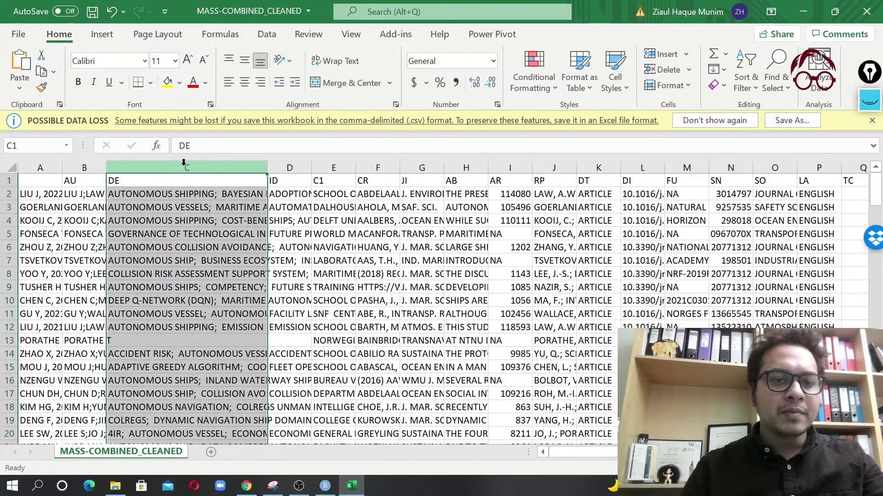
drag(312, 170, 434, 169)
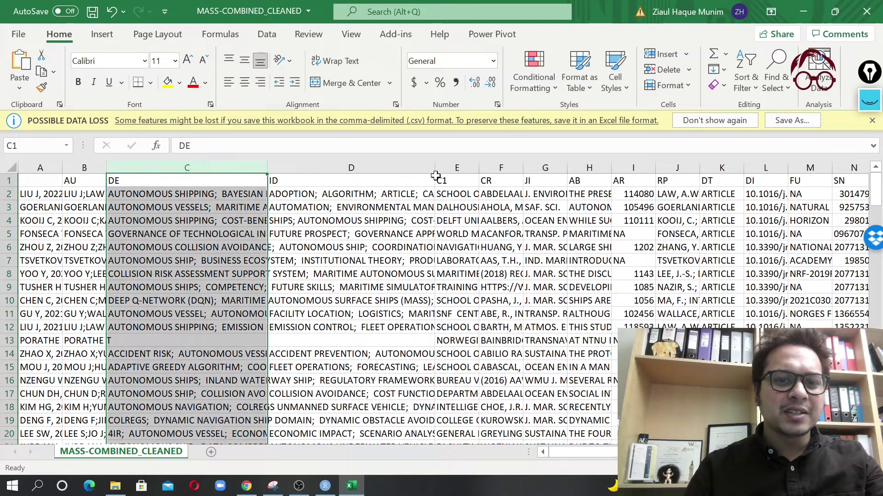
click(219, 168)
drag(219, 168, 292, 234)
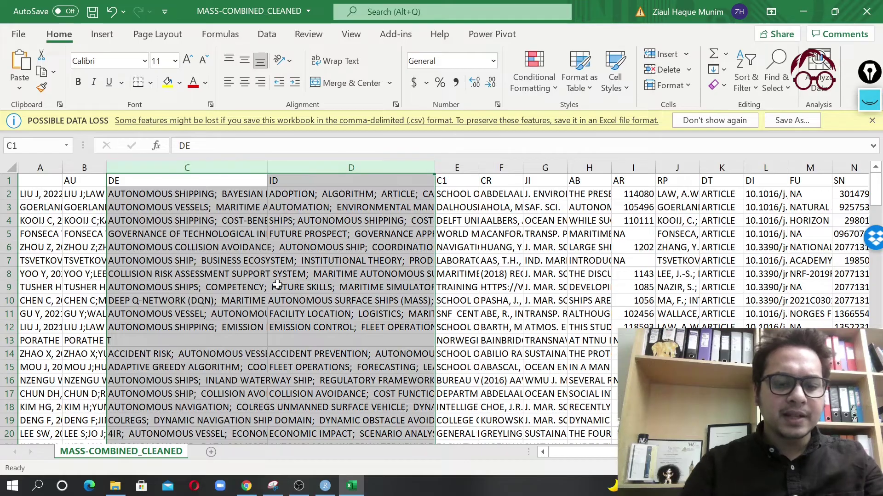
Search the selected DE and ID columns for AUTONOMOUS SHIPS, stepping through several occurrences.
key(ctrl+f)
key(ctrl+v)
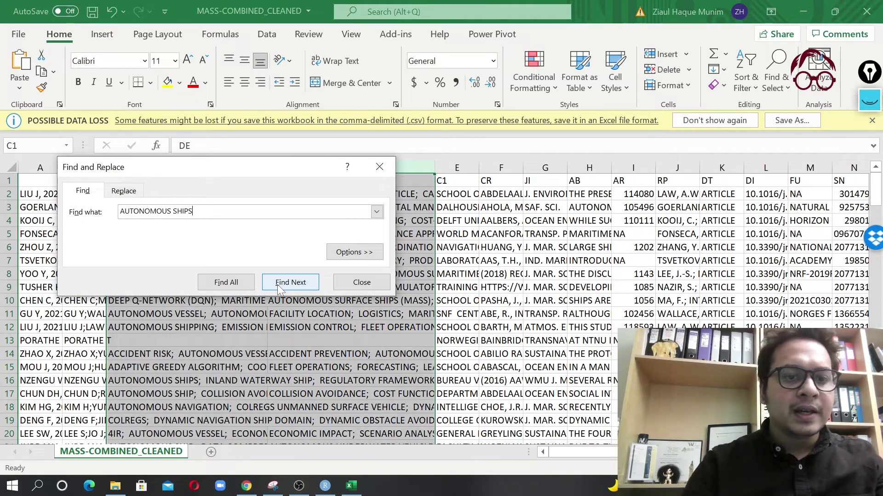
click(279, 283)
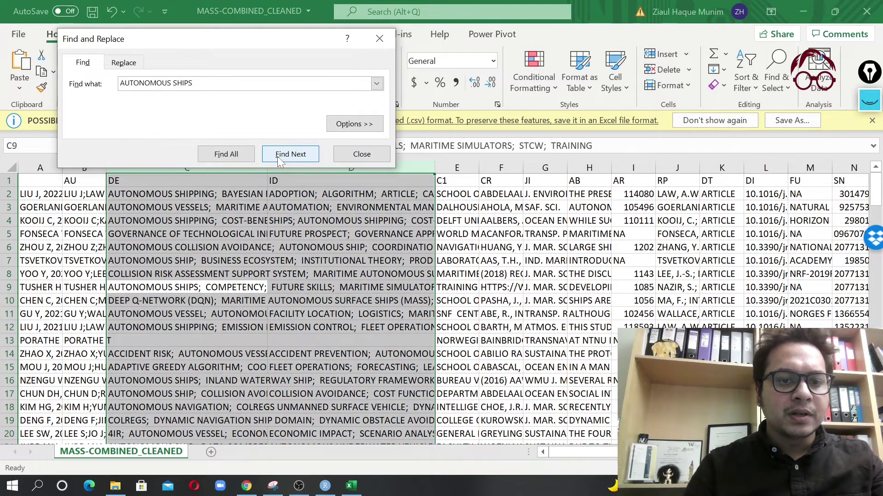
click(292, 153)
click(291, 152)
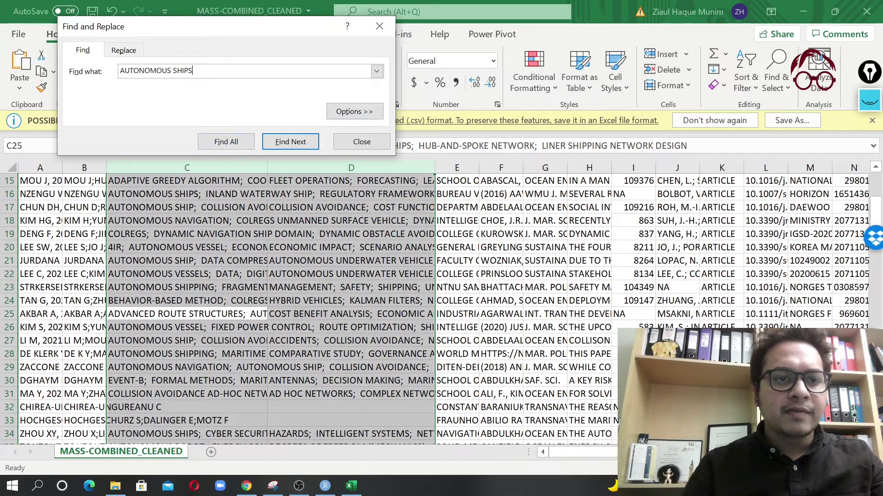
Replace all occurrences of AUTONOMOUS SHIPS with AUTONOMOUS SHIP in the DE and ID columns.
click(123, 50)
click(188, 94)
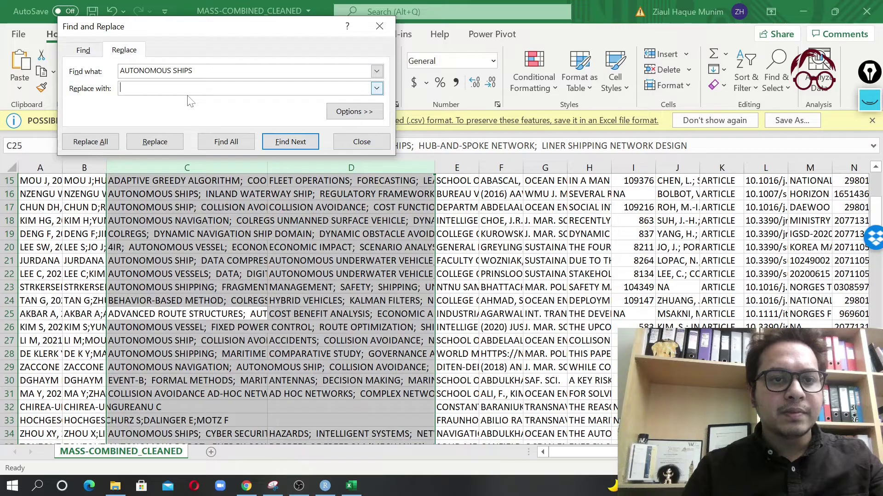
key(ctrl+v)
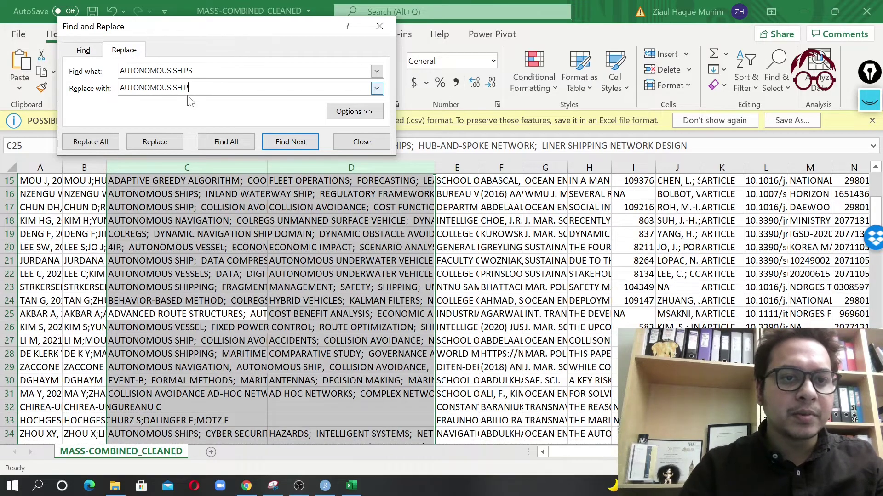
click(90, 142)
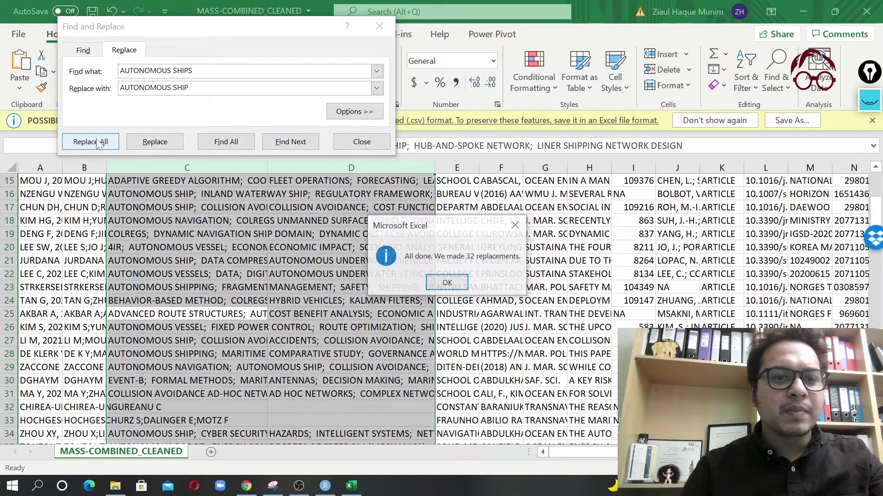
click(447, 282)
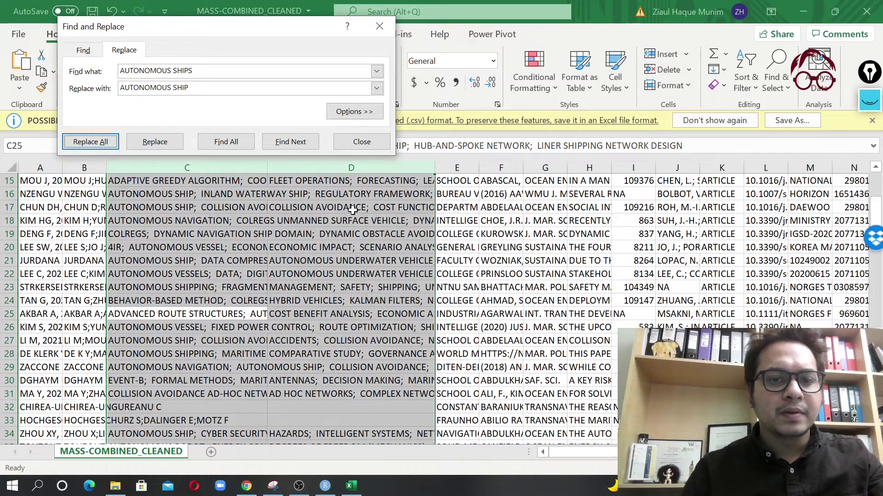
click(361, 142)
click(372, 286)
Save the MASS-COMBINED_CLEANED CSV file and close it.
key(ctrl+s)
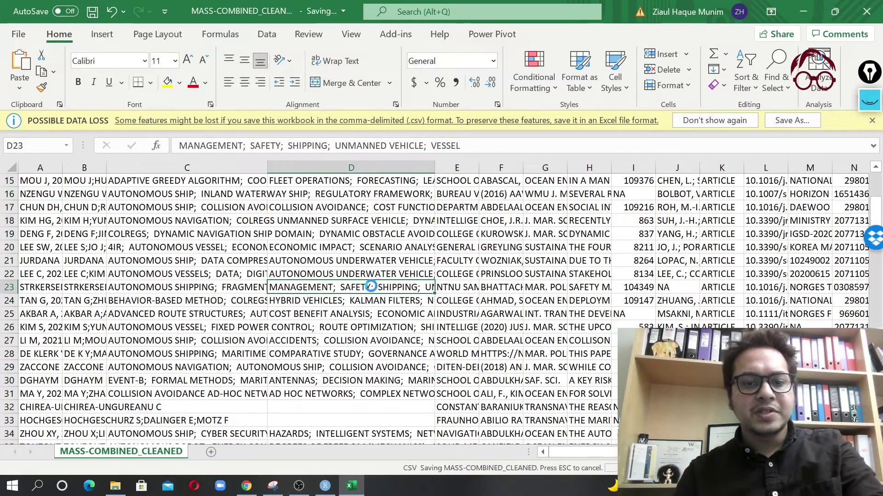
click(867, 12)
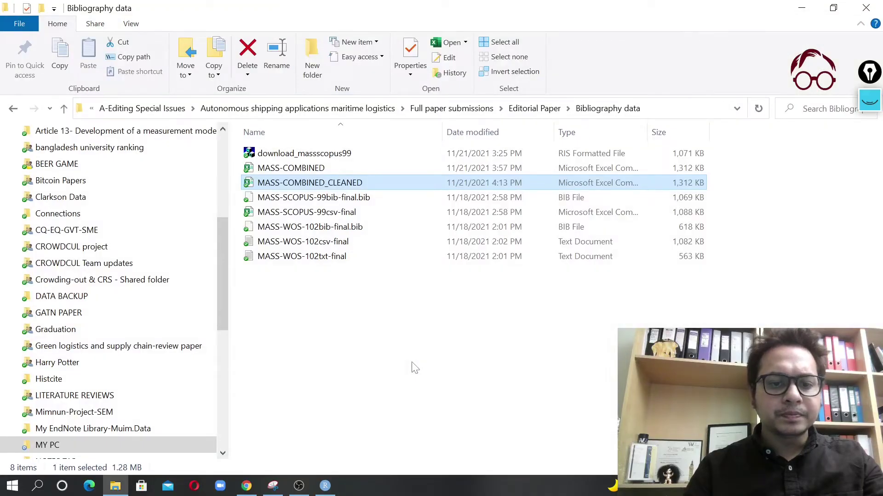
click(414, 368)
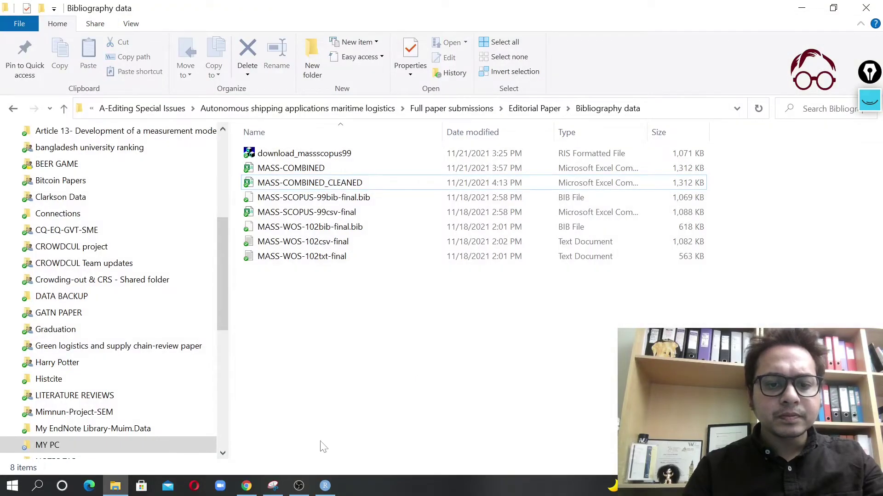
Switch to biblioshiny in Chrome and re-import the updated MASS-COMBINED_CLEANED file as Scopus raw data in CSV format.
click(247, 486)
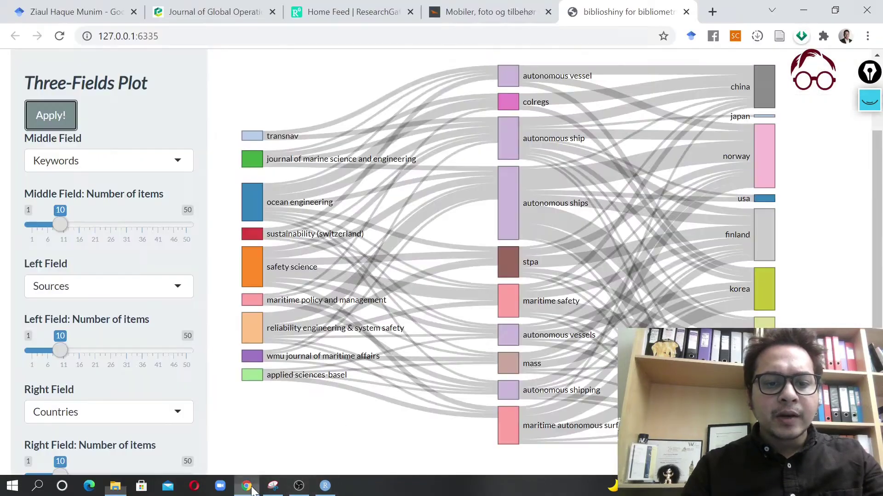
scroll(121, 117, up, 2)
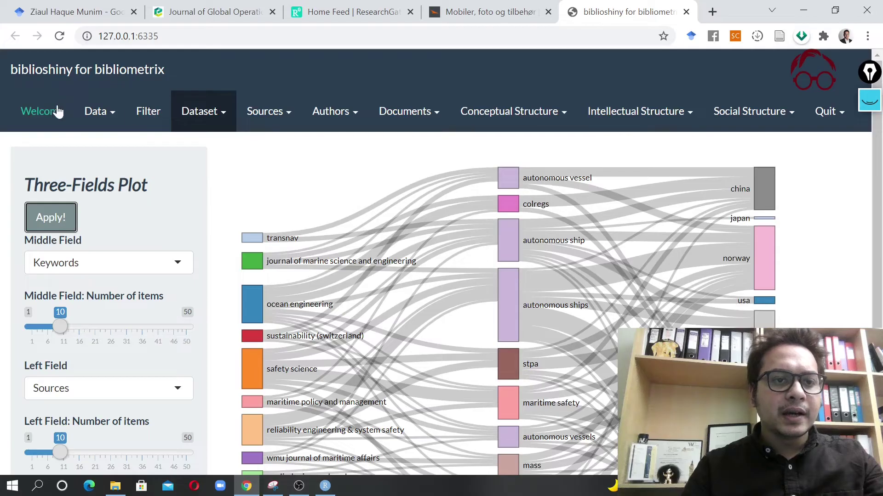
click(98, 111)
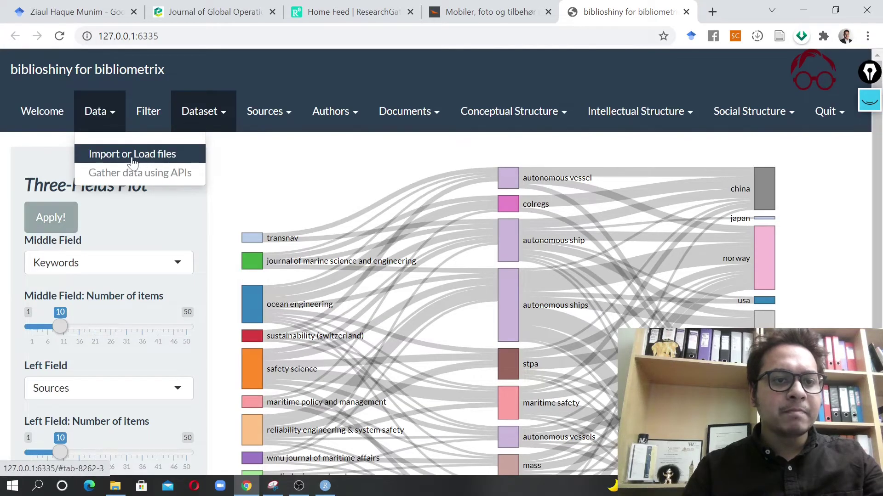
click(132, 155)
scroll(148, 256, down, 4)
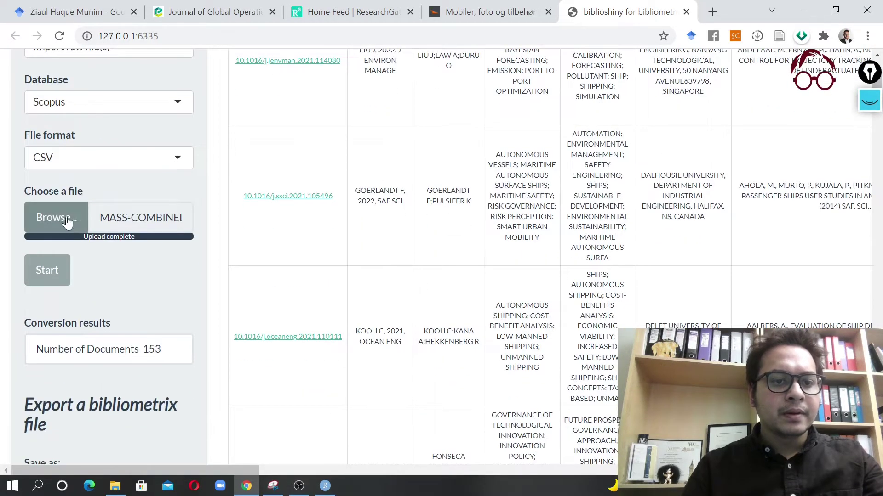
click(65, 222)
double_click(338, 118)
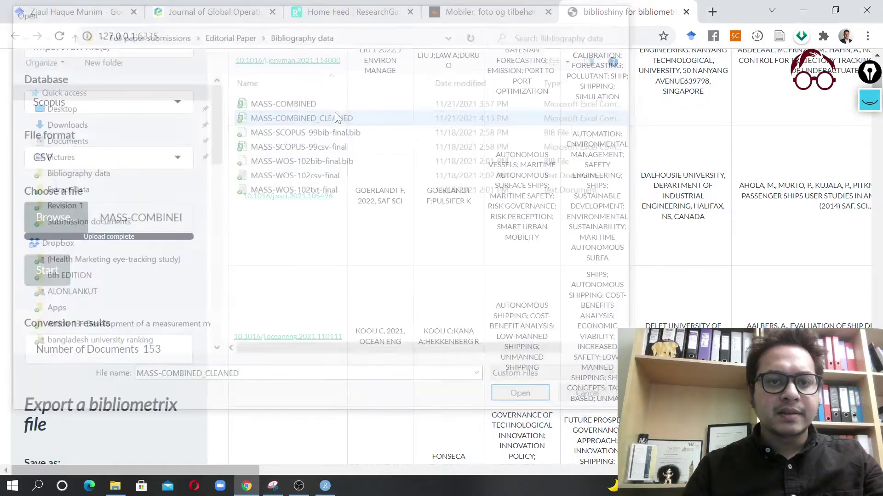
click(43, 271)
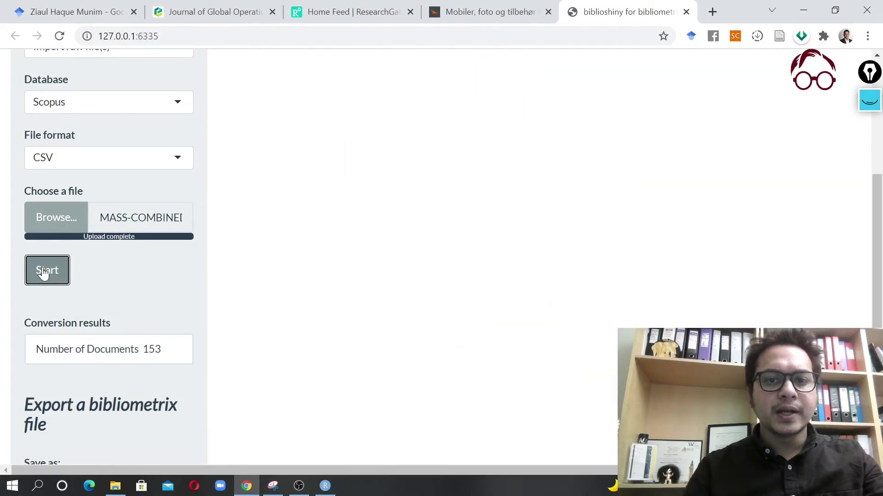
Regenerate the dataset's Three-Fields Plot from the re-imported data with the same field settings and review it.
scroll(43, 271, up, 4)
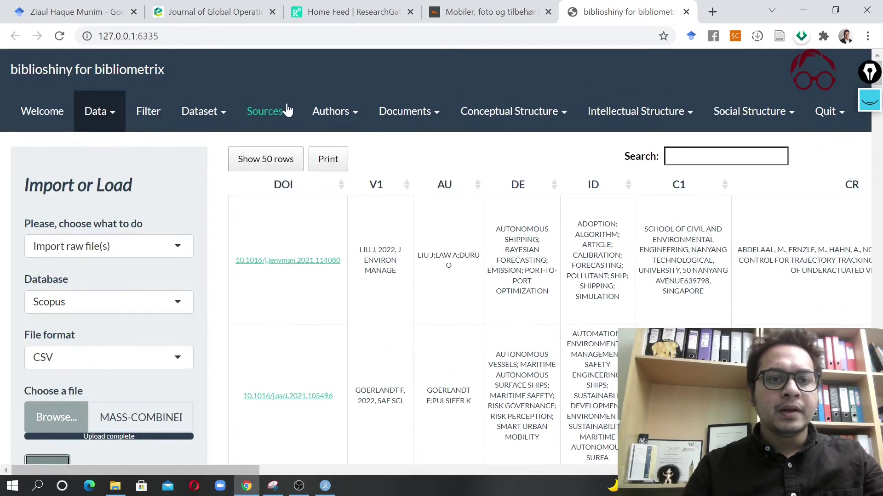
click(224, 113)
click(223, 209)
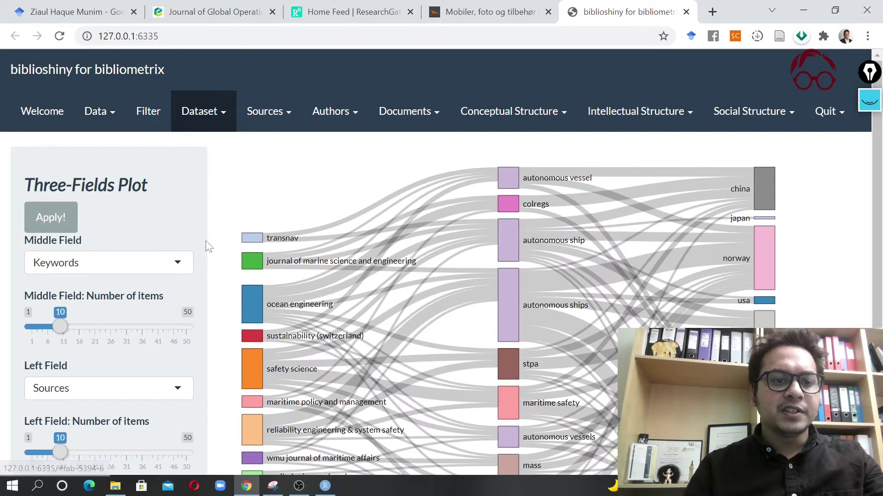
click(46, 217)
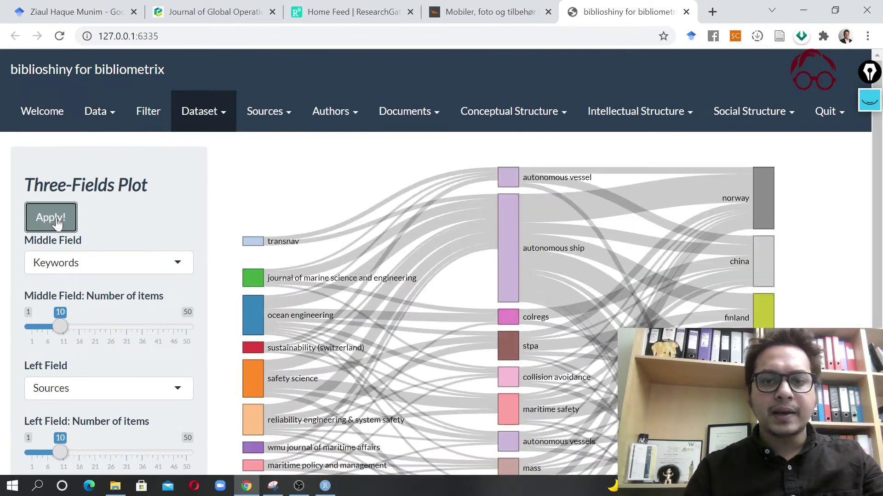
scroll(817, 290, down, 2)
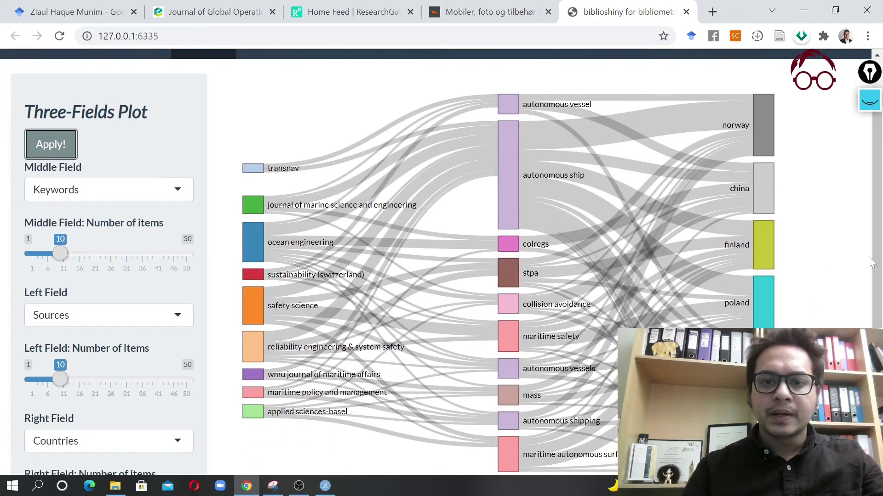
scroll(872, 263, down, 2)
scroll(872, 263, up, 1)
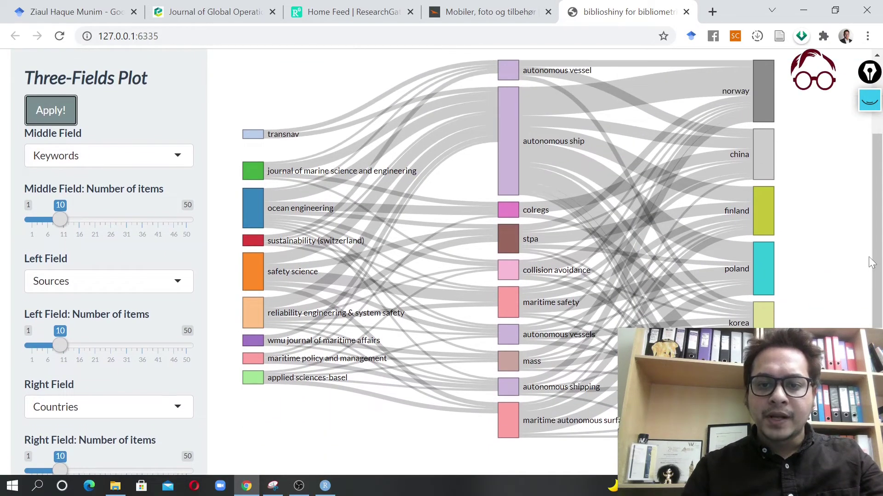
scroll(872, 263, up, 1)
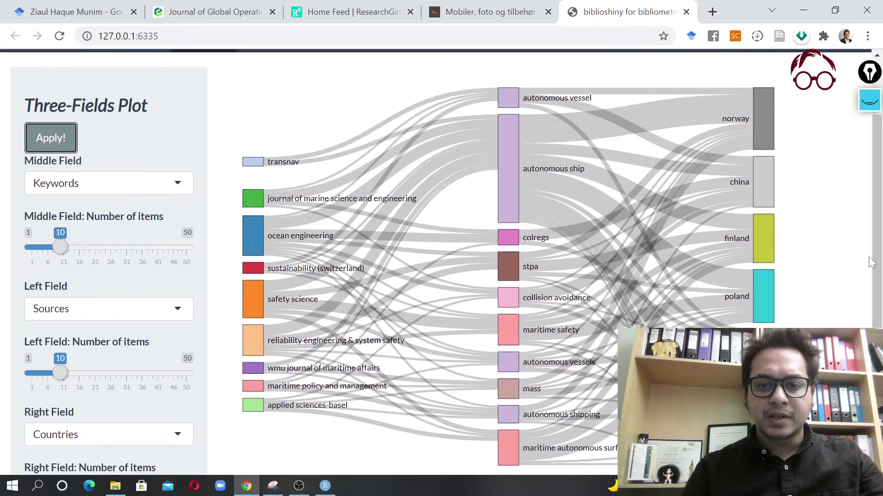